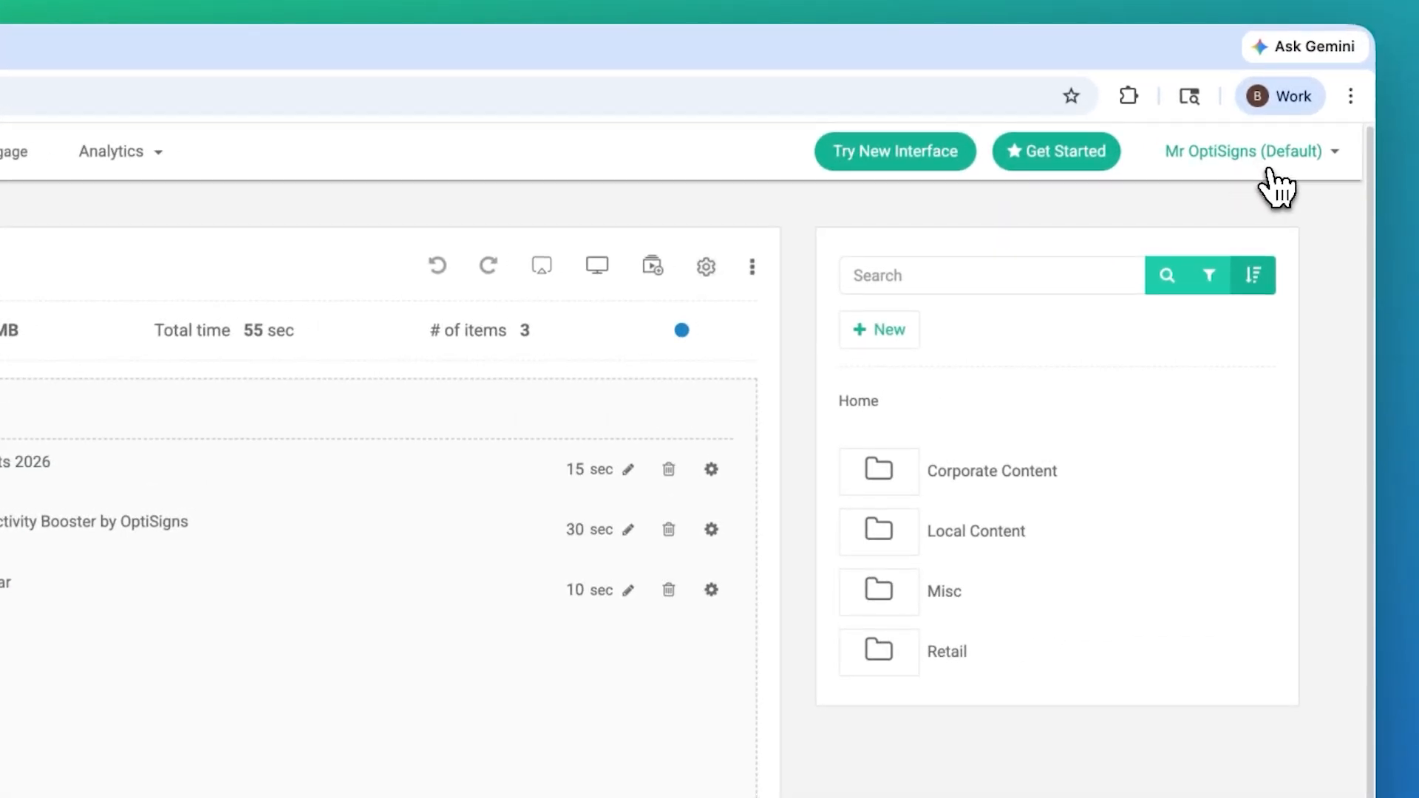
- Check which teams are available to switch to in the account
{"action": "left_click", "coordinate": [1339, 162]}
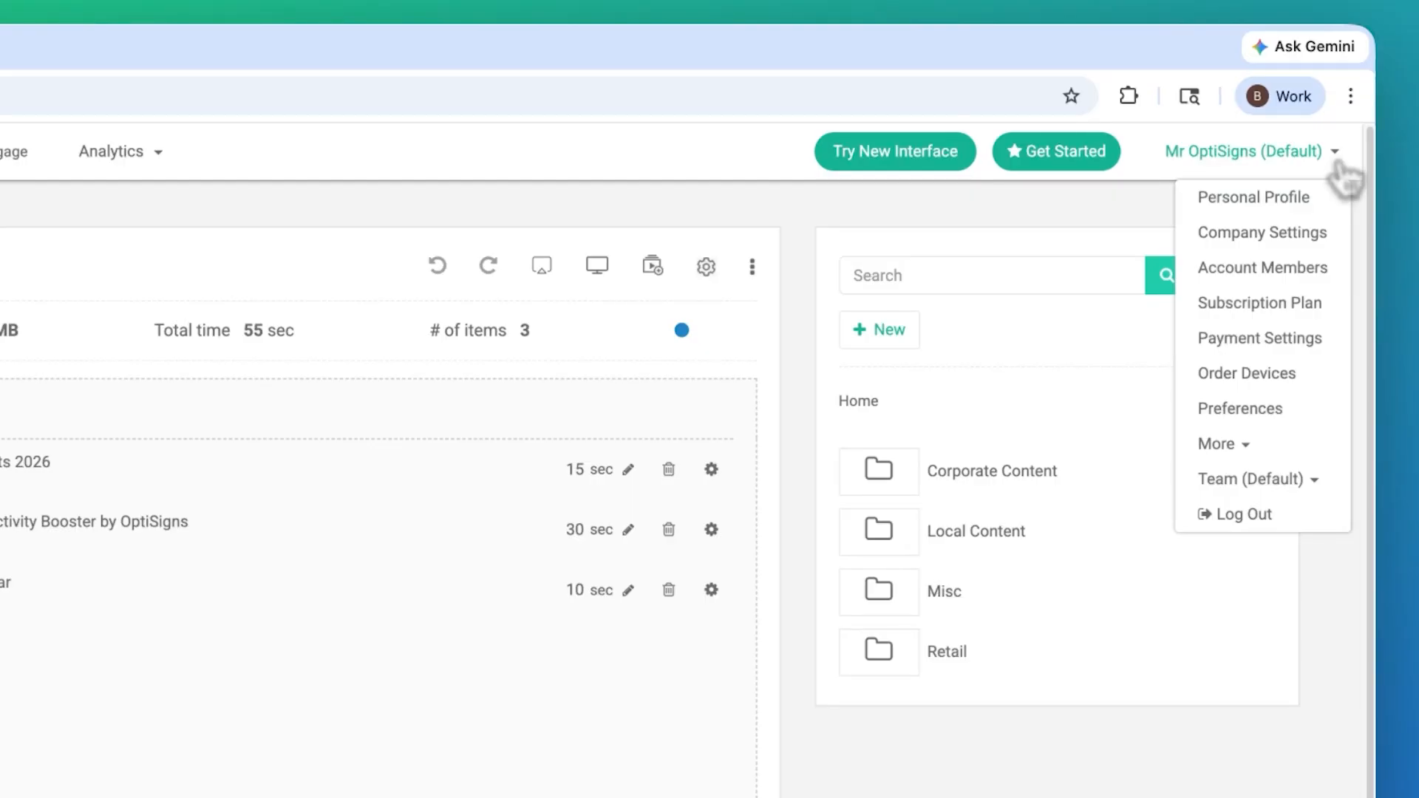
{"action": "mouse_move", "coordinate": [1283, 482]}
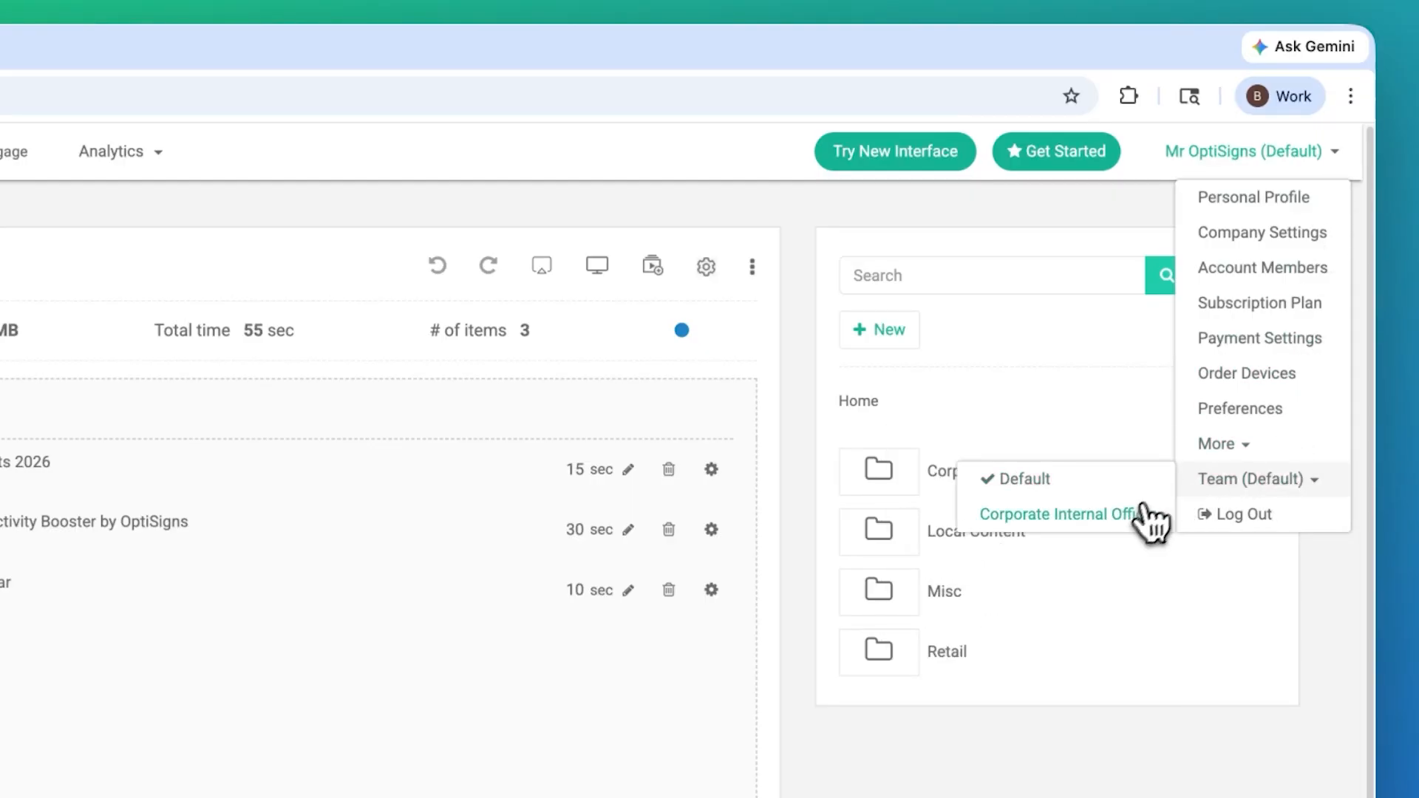
{"action": "left_click", "coordinate": [1192, 168]}
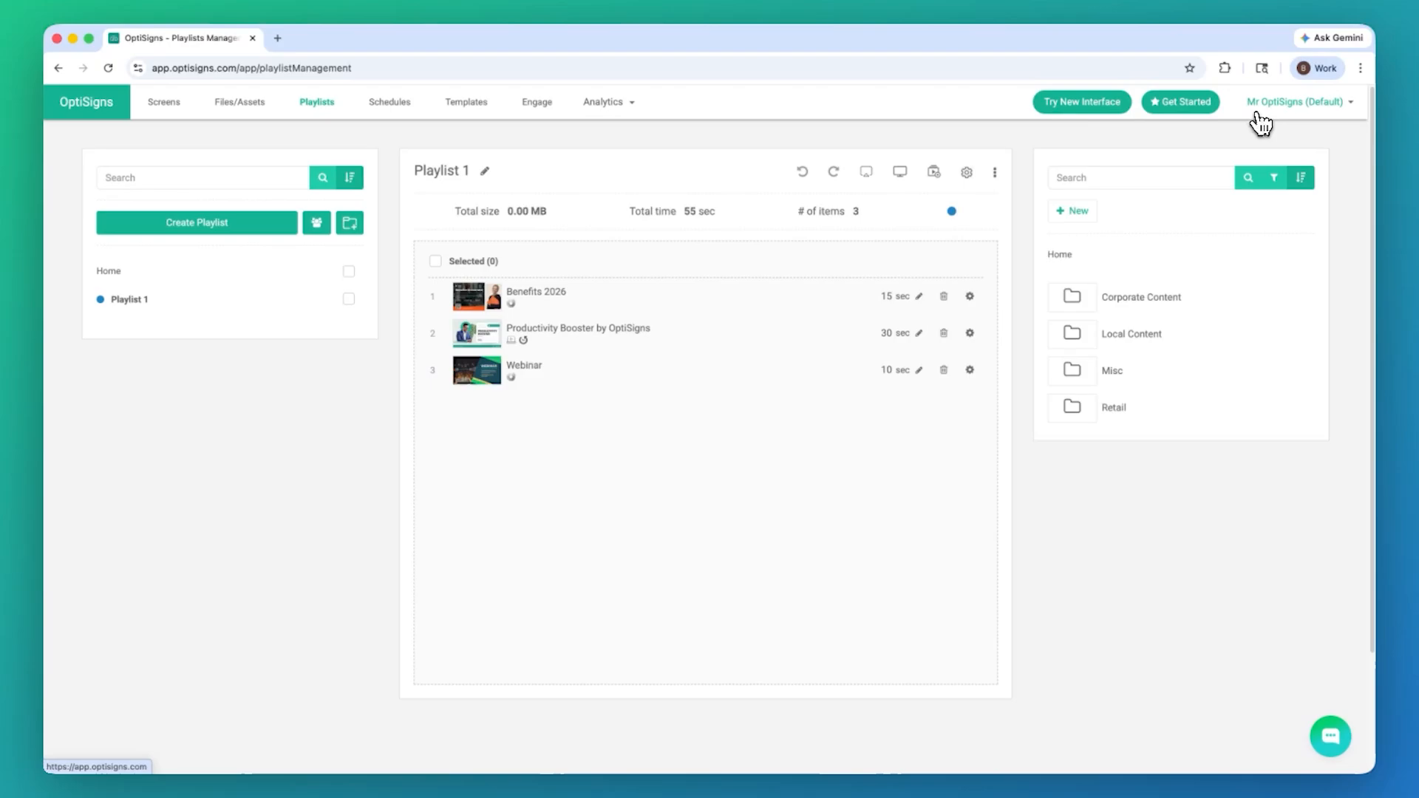
- Create a new playlist folder named Corporate
{"action": "left_click", "coordinate": [350, 222]}
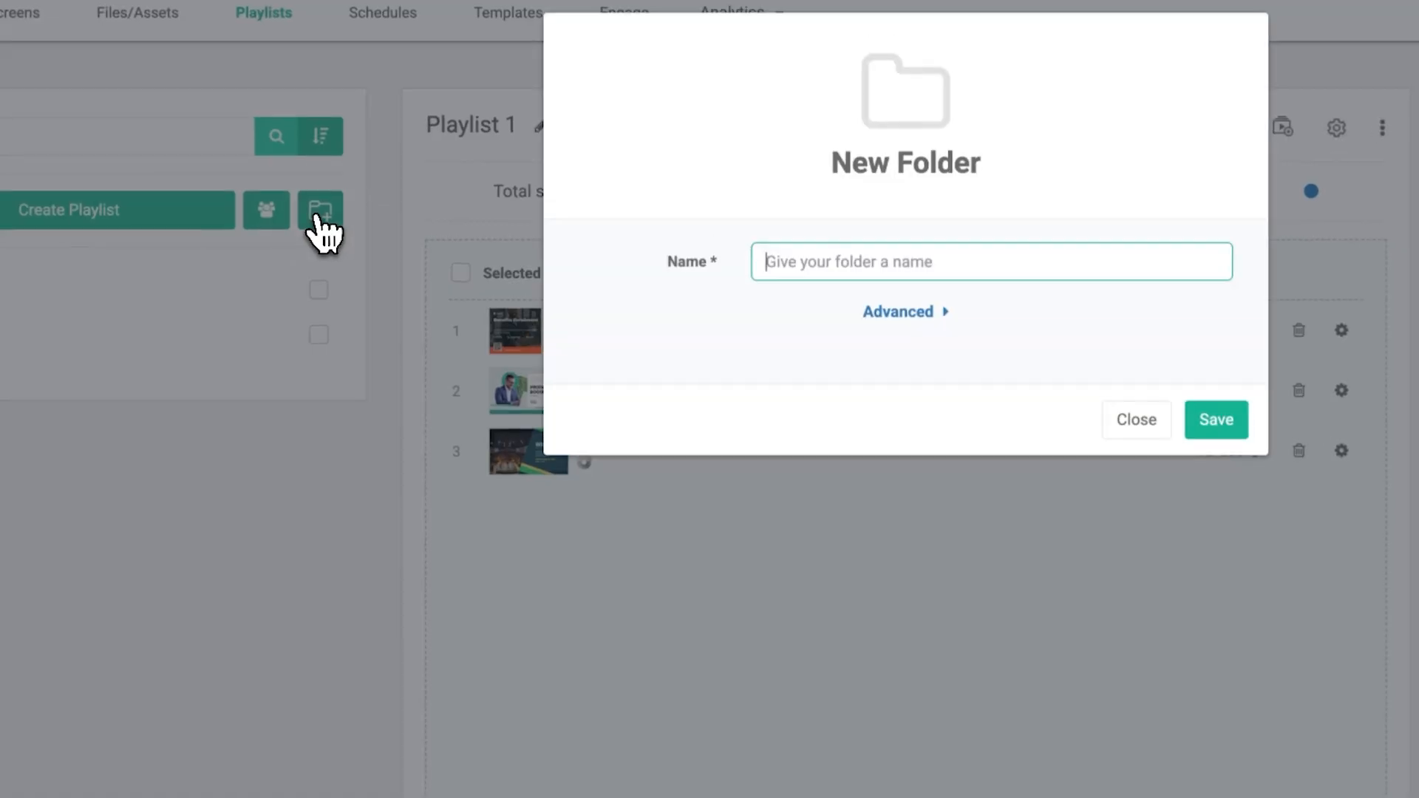
{"action": "type", "text": "Corporate"}
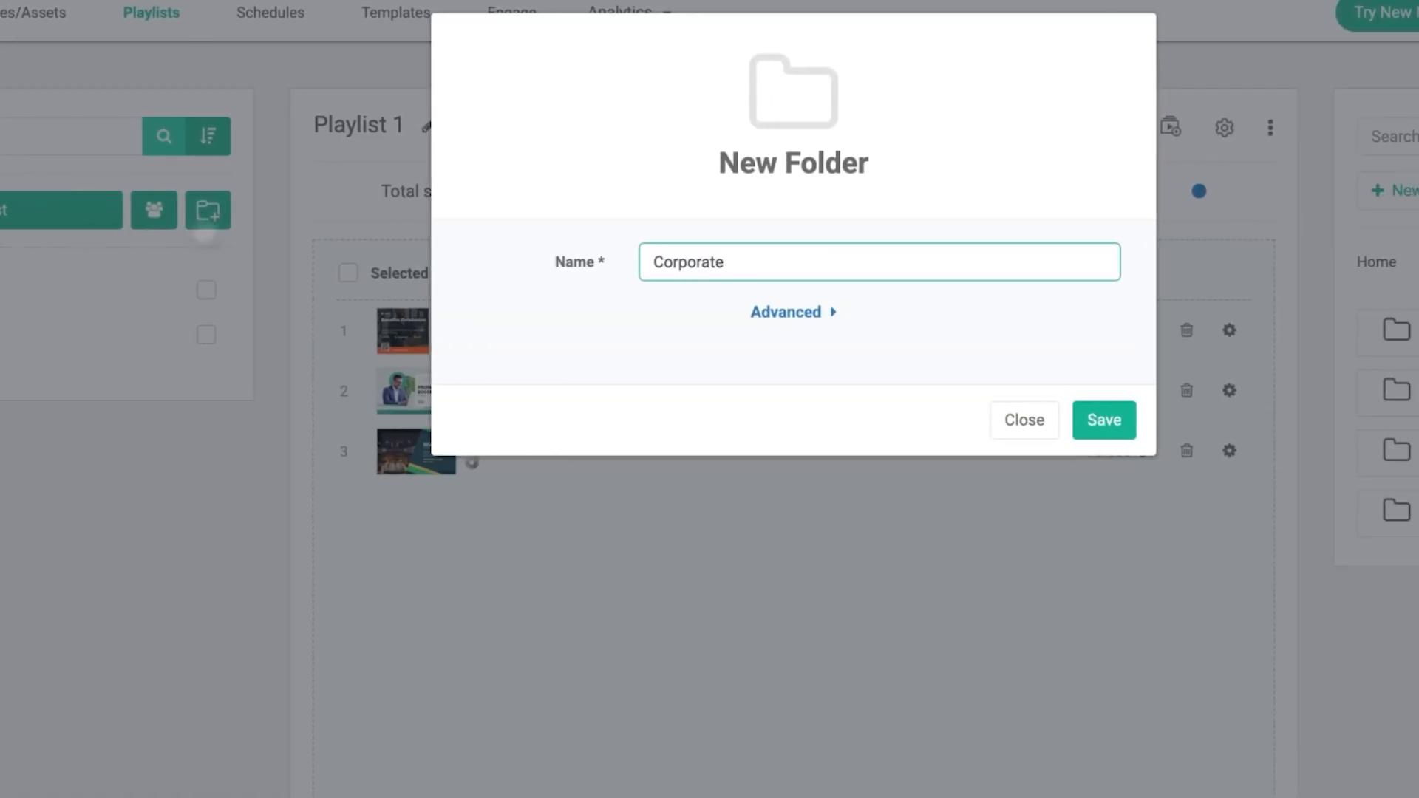
{"action": "left_click", "coordinate": [1098, 415]}
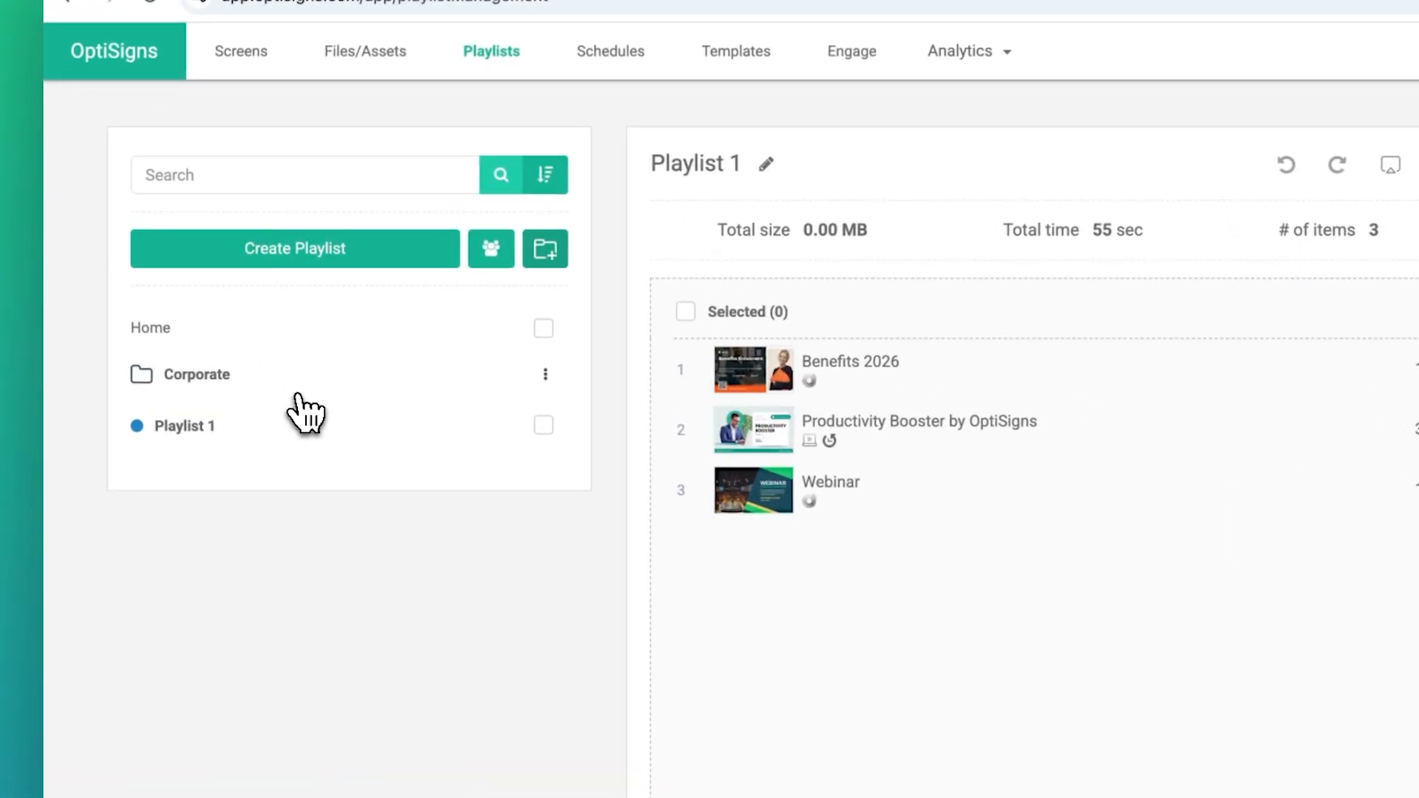
- Share the Corporate folder with the Corporate Internal Office team by adding it to the folder's permissions
{"action": "left_click", "coordinate": [545, 376]}
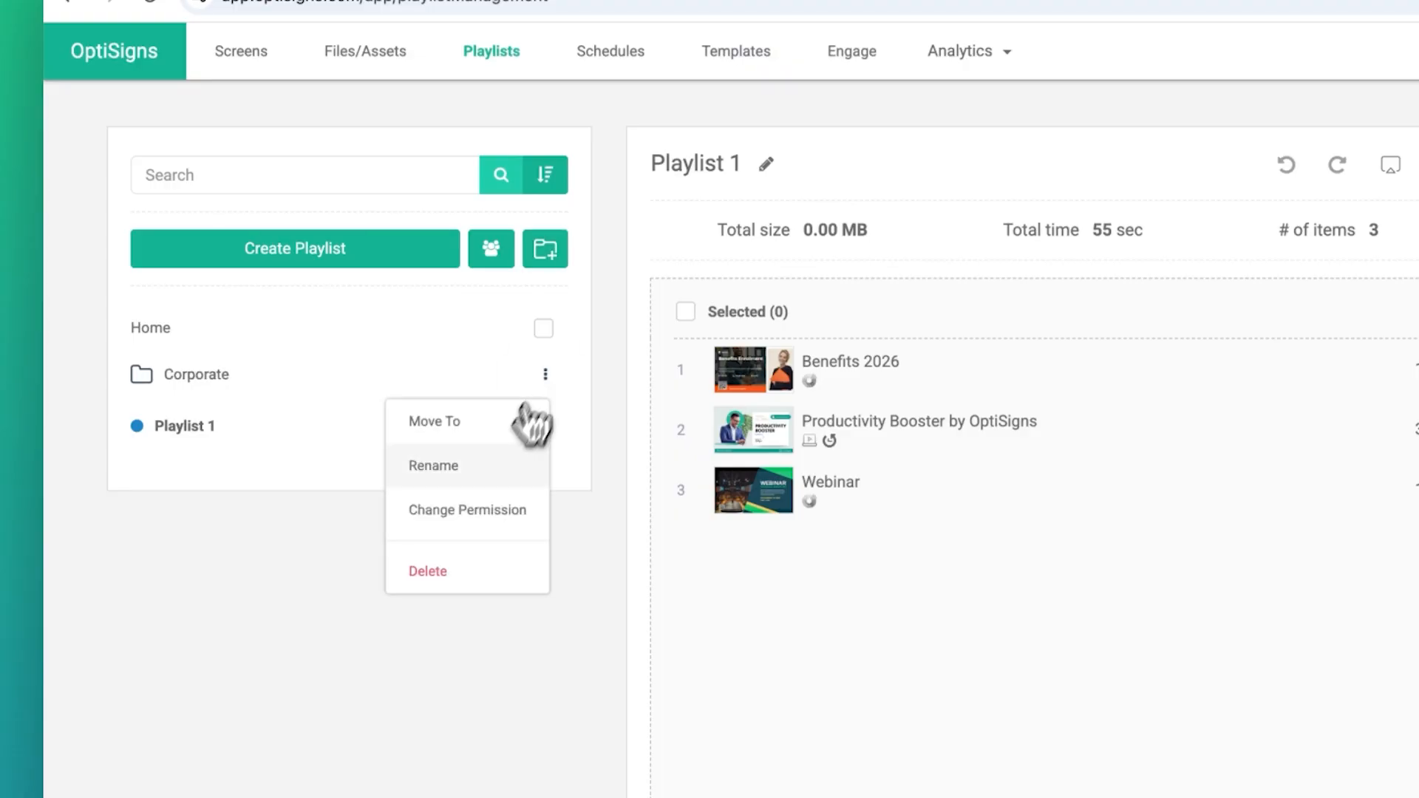
{"action": "left_click", "coordinate": [481, 497]}
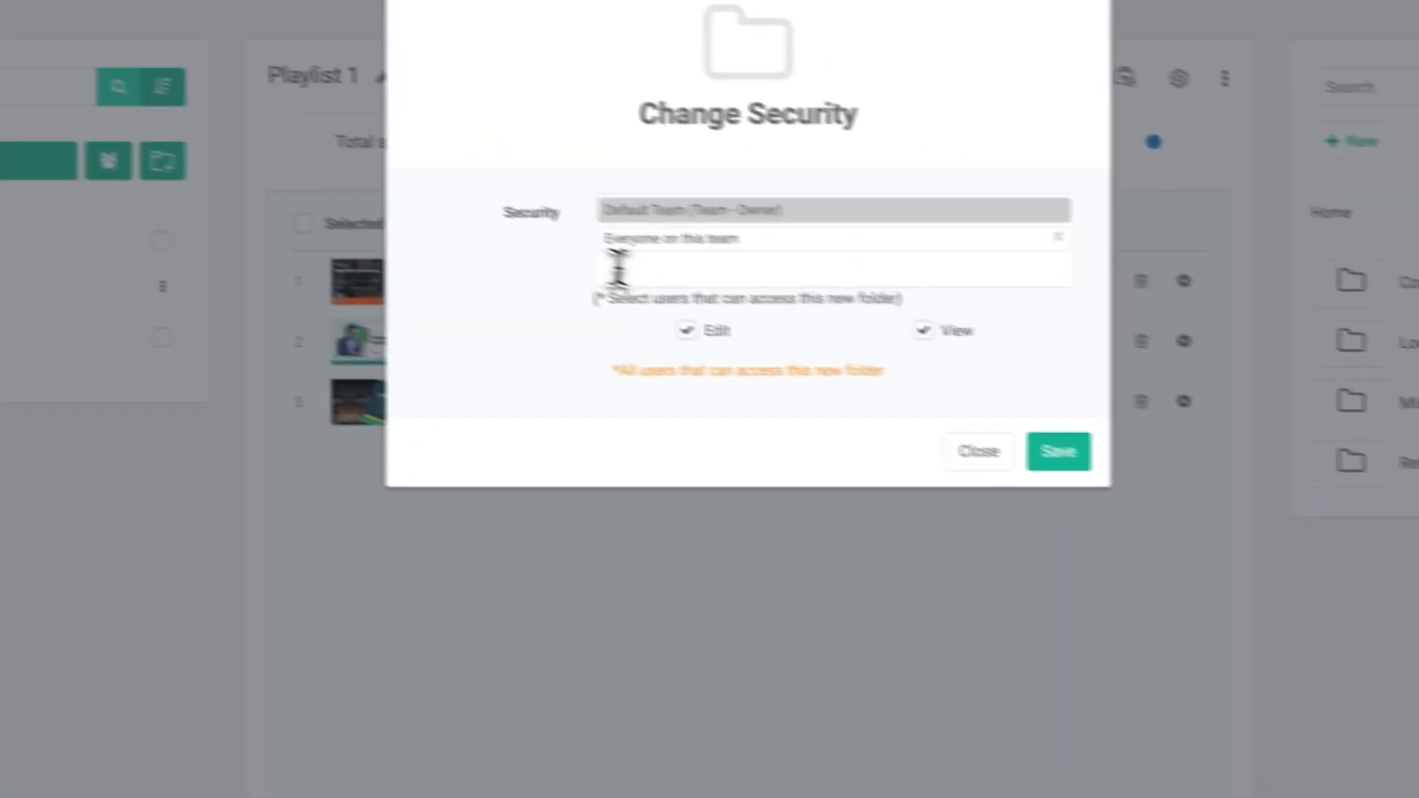
{"action": "left_click", "coordinate": [1002, 354]}
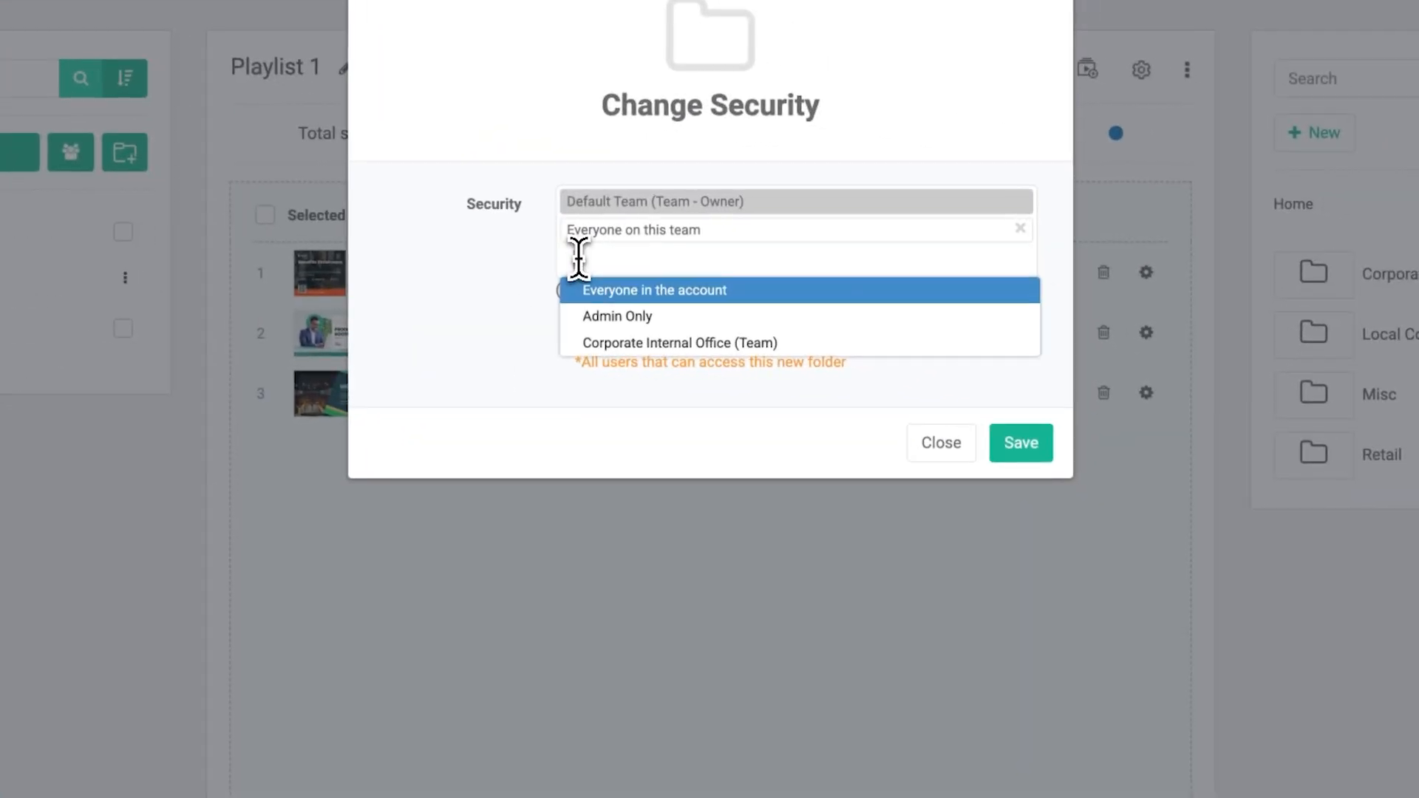
{"action": "left_click", "coordinate": [600, 343]}
{"action": "left_click", "coordinate": [502, 321]}
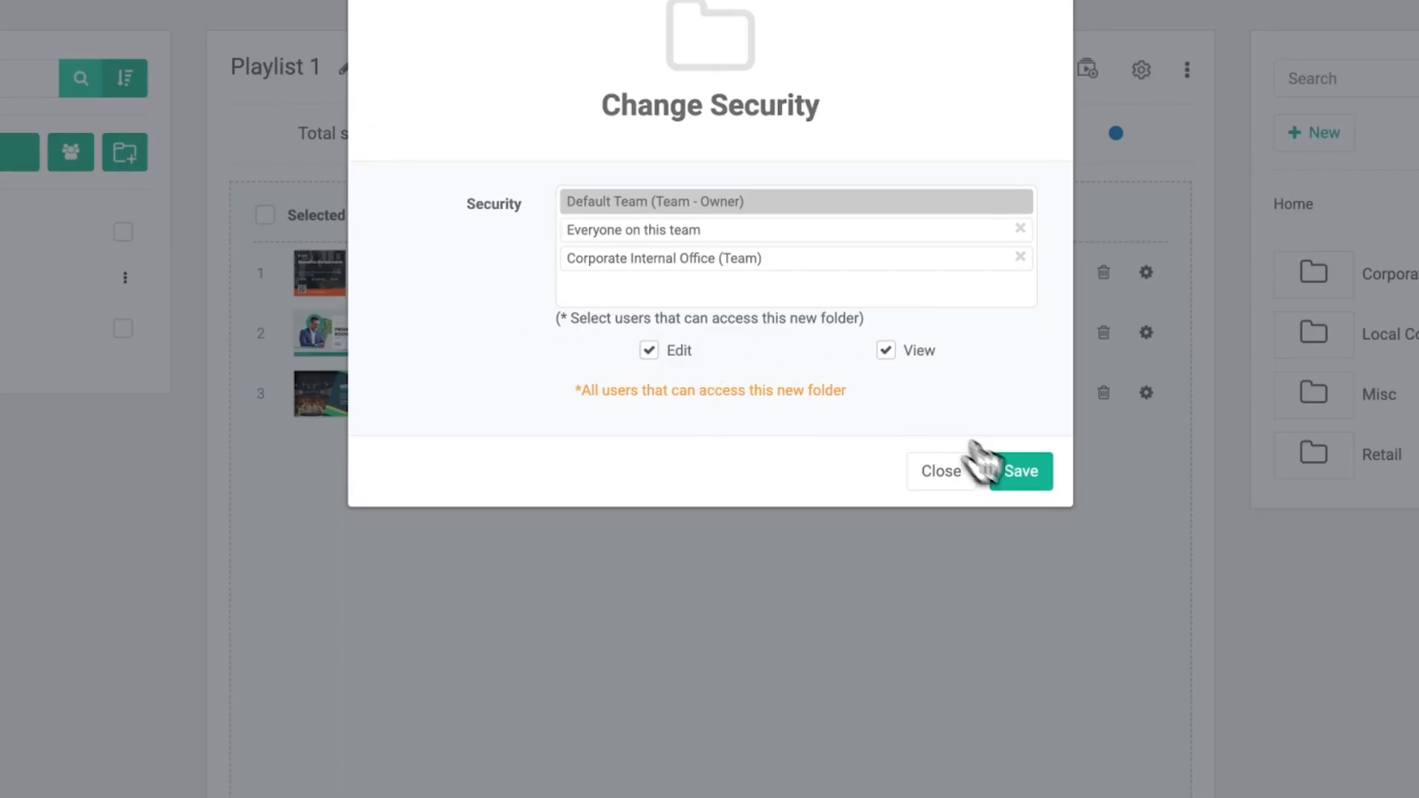
{"action": "left_click", "coordinate": [1021, 477]}
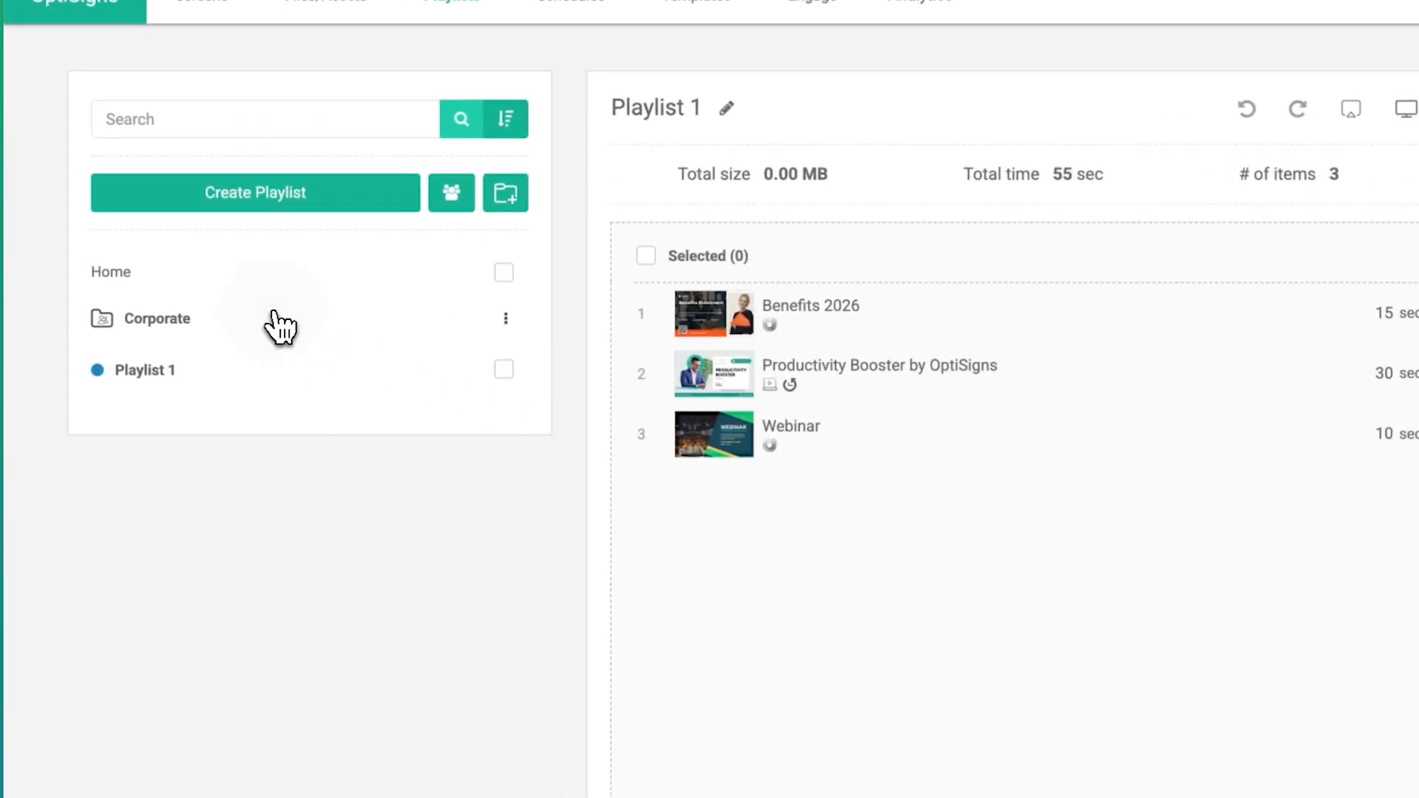
- Create a shared playlist inside the Corporate folder and name it Corporate Playlist
{"action": "left_click", "coordinate": [279, 326]}
{"action": "left_click", "coordinate": [292, 218]}
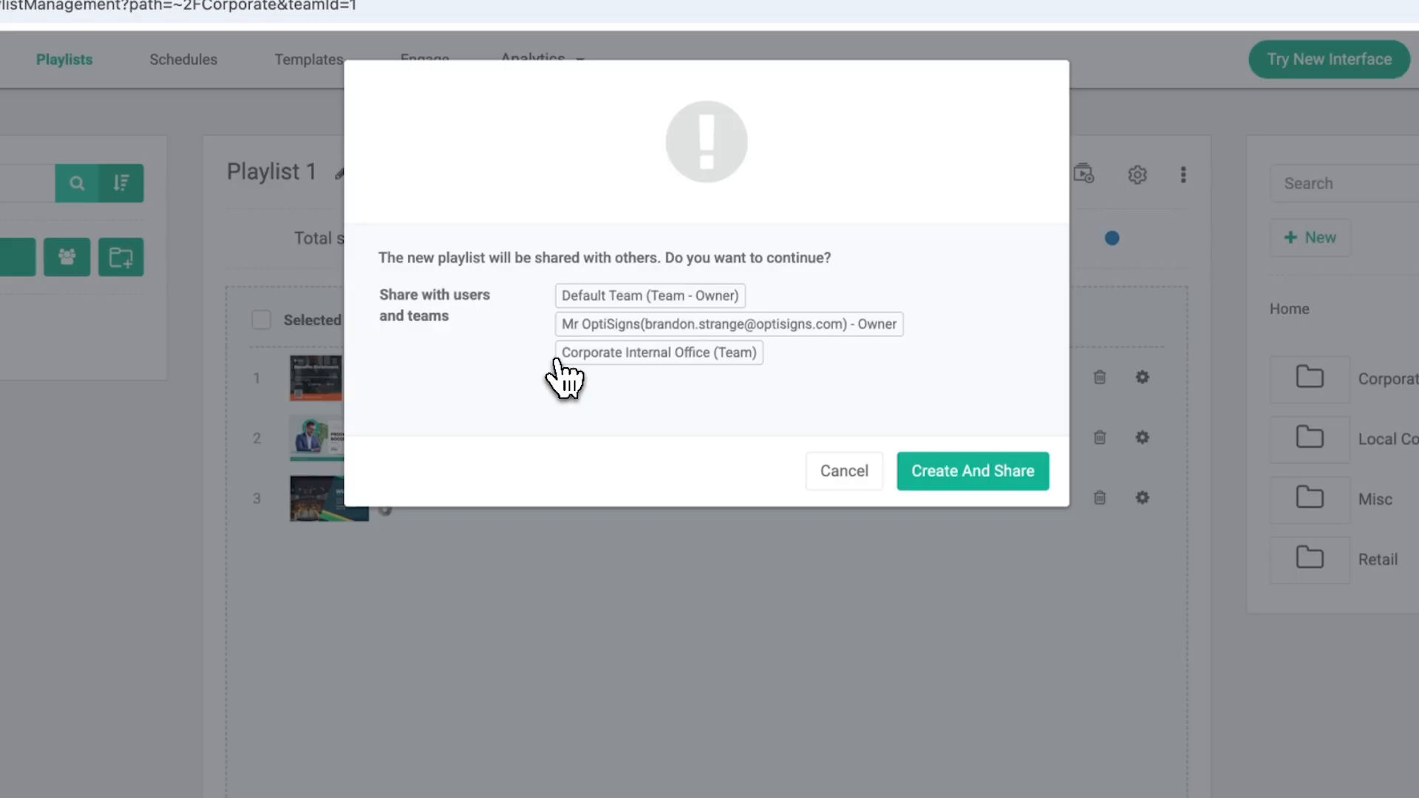
{"action": "left_click", "coordinate": [1009, 474]}
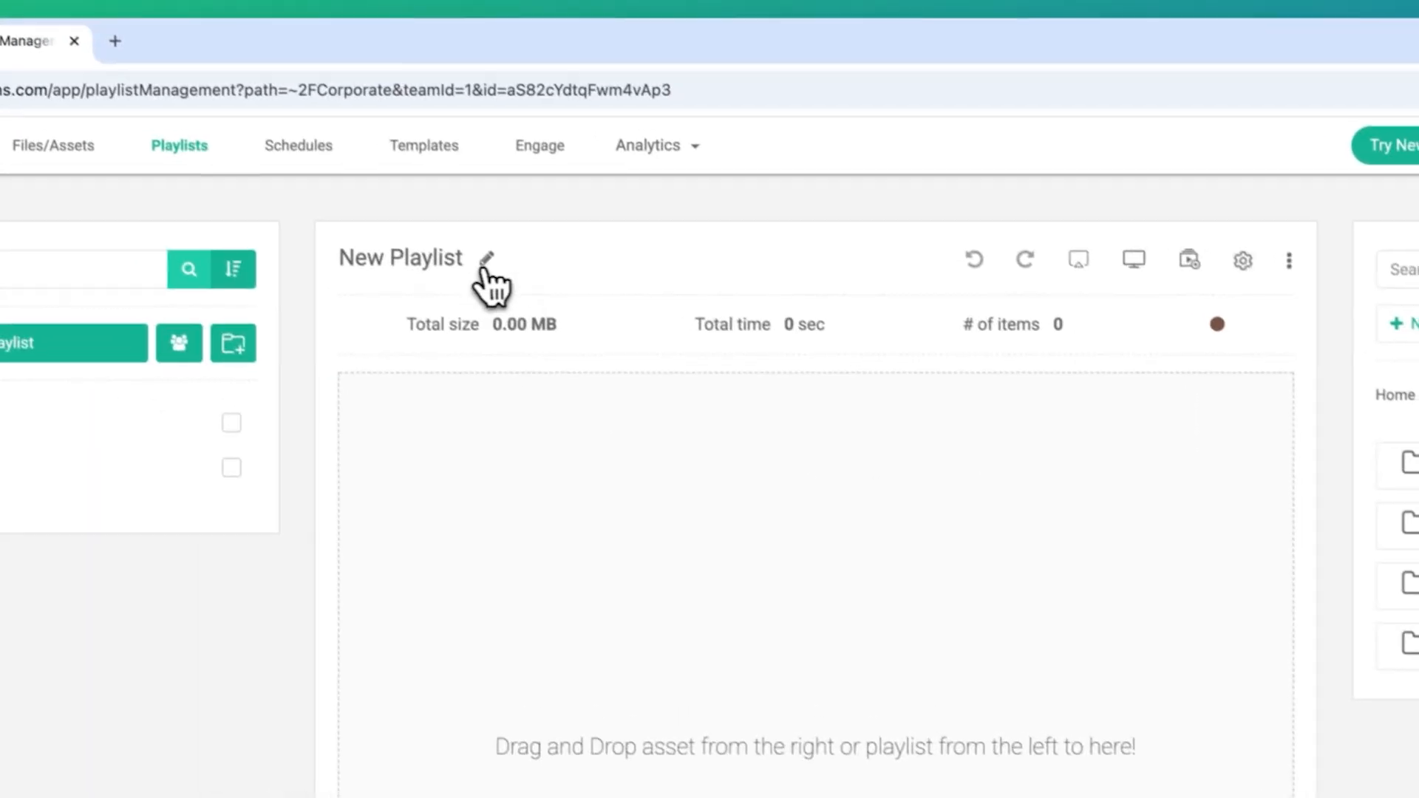
{"action": "left_click", "coordinate": [371, 172]}
{"action": "left_click_drag", "start_coordinate": [373, 178], "coordinate": [277, 184]}
{"action": "type", "text": "Corpora"}
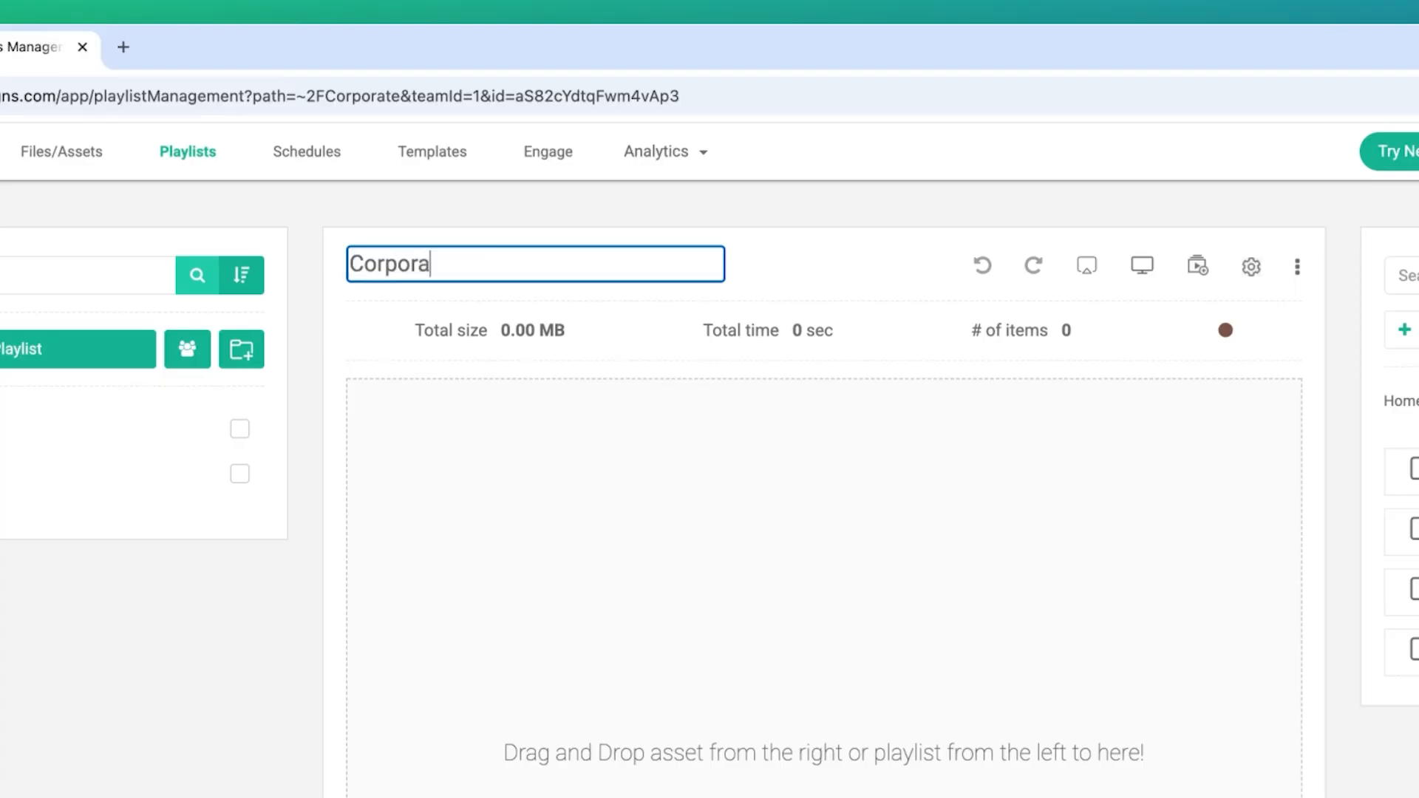
{"action": "left_click", "coordinate": [759, 263]}
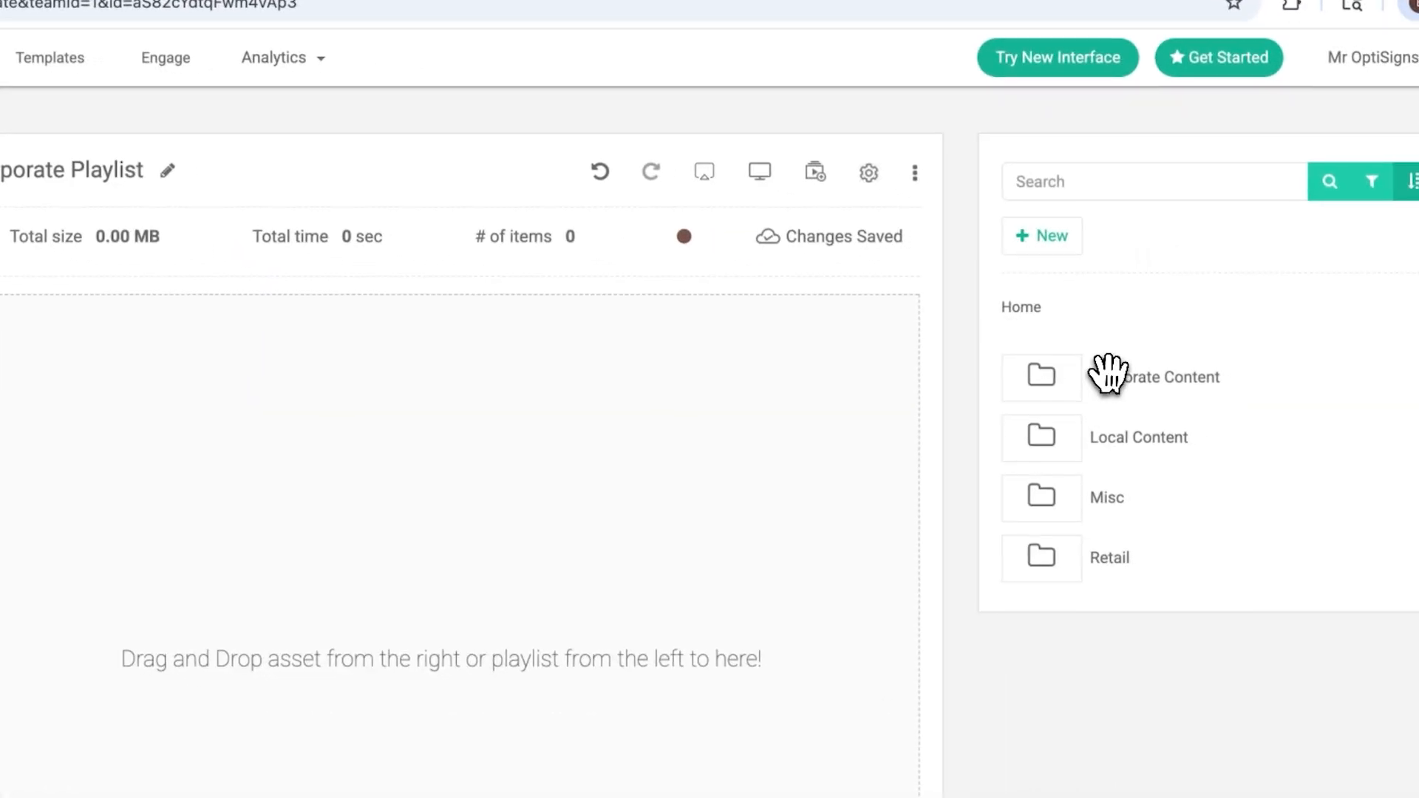
- Add Benefits 2026, Productivity Booster by OptiSigns and Webinar from the Corporate Content folder to Corporate Playlist
{"action": "left_click", "coordinate": [1106, 374]}
{"action": "left_click_drag", "start_coordinate": [1071, 371], "coordinate": [462, 384]}
{"action": "left_click_drag", "start_coordinate": [1075, 436], "coordinate": [348, 492]}
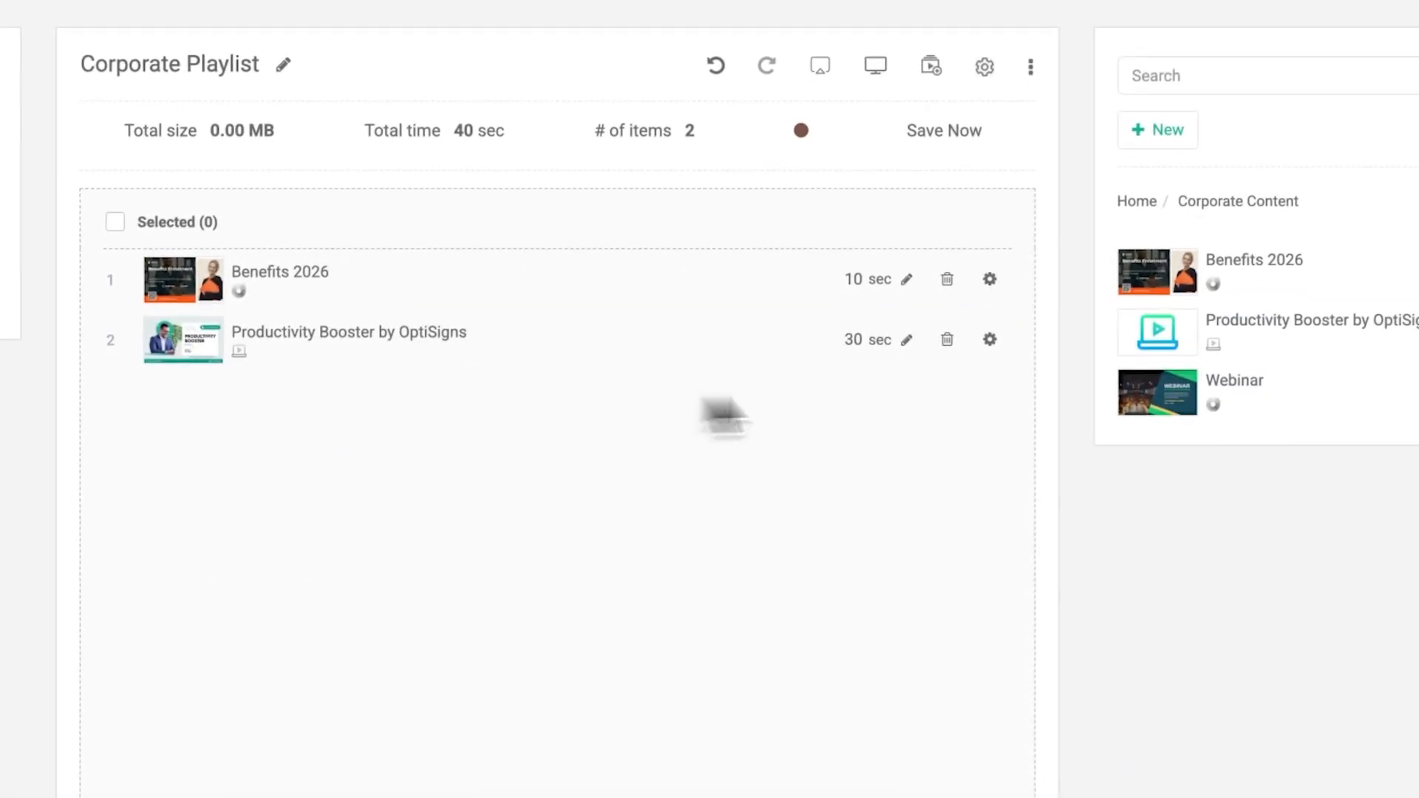
{"action": "left_click_drag", "start_coordinate": [1035, 499], "coordinate": [730, 536]}
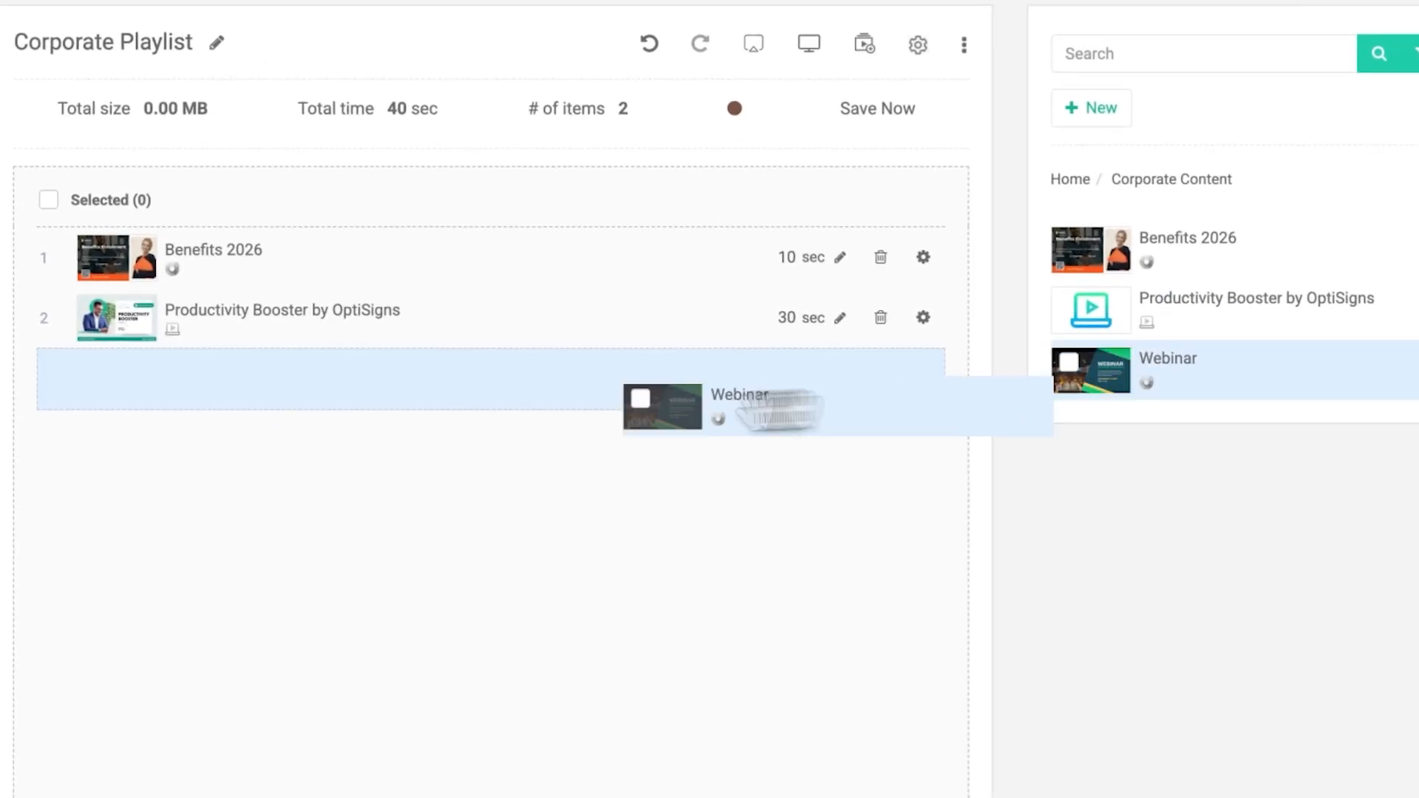
{"action": "left_click_drag", "start_coordinate": [776, 410], "coordinate": [772, 414]}
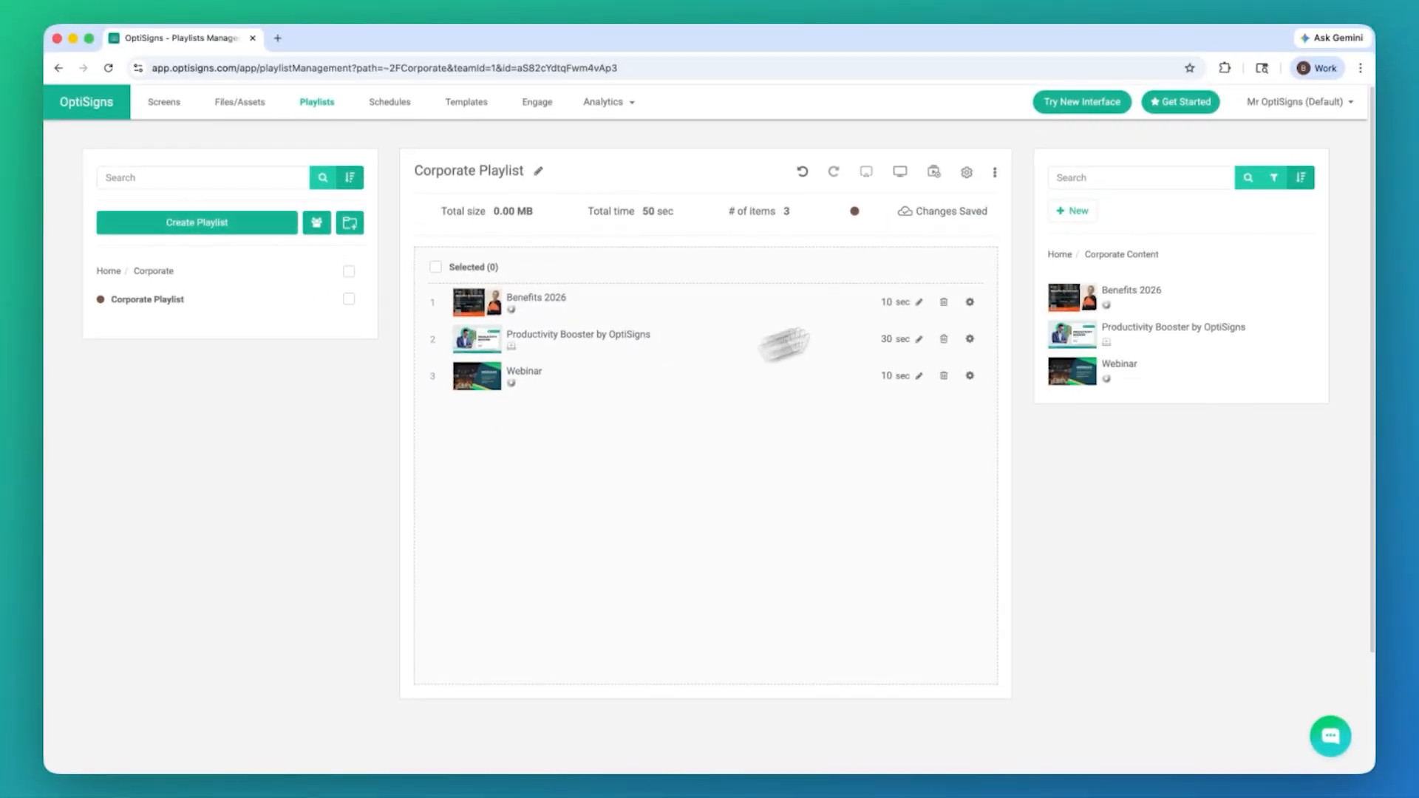
{"action": "left_click", "coordinate": [1058, 254]}
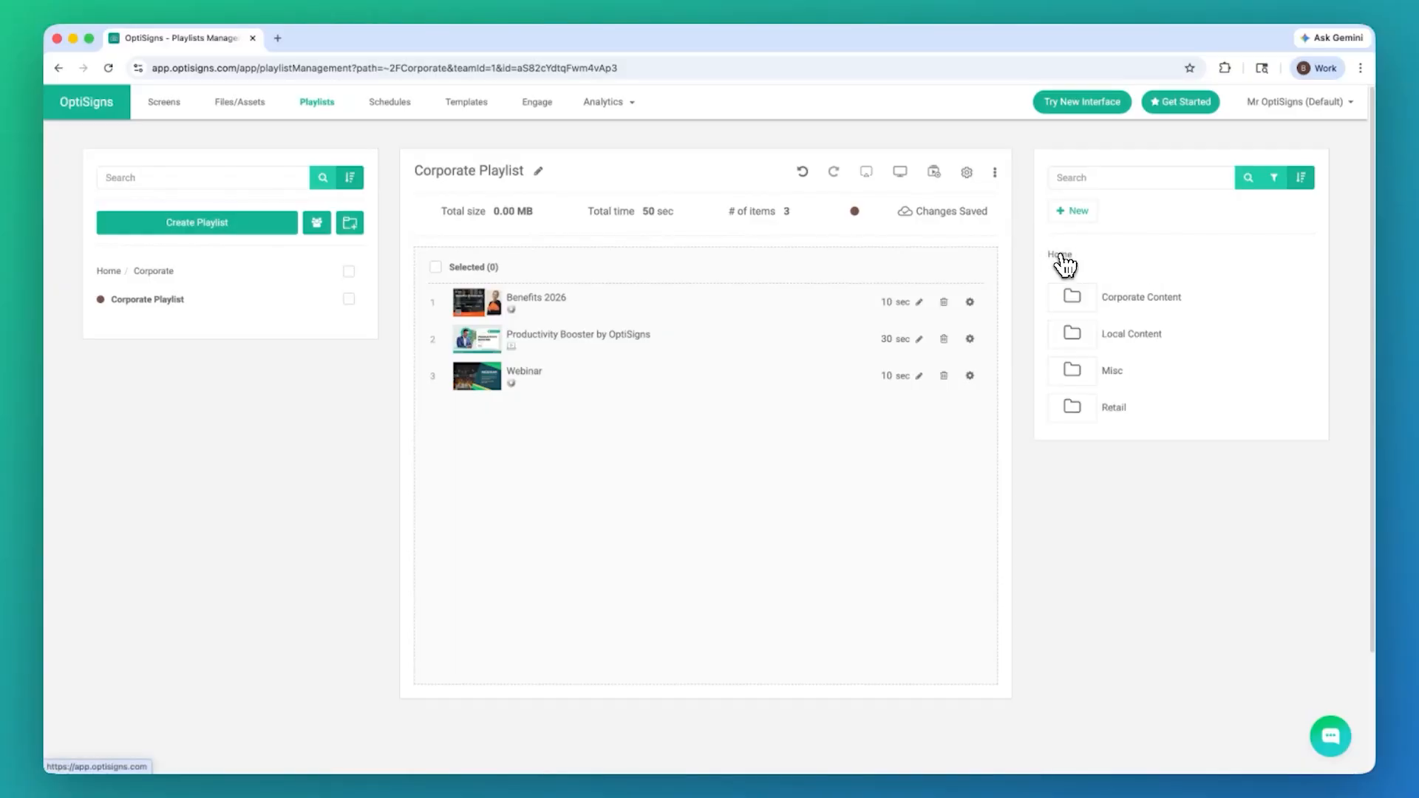
- Create a new folder named East Region at the Home level of the playlists
{"action": "left_click", "coordinate": [109, 271]}
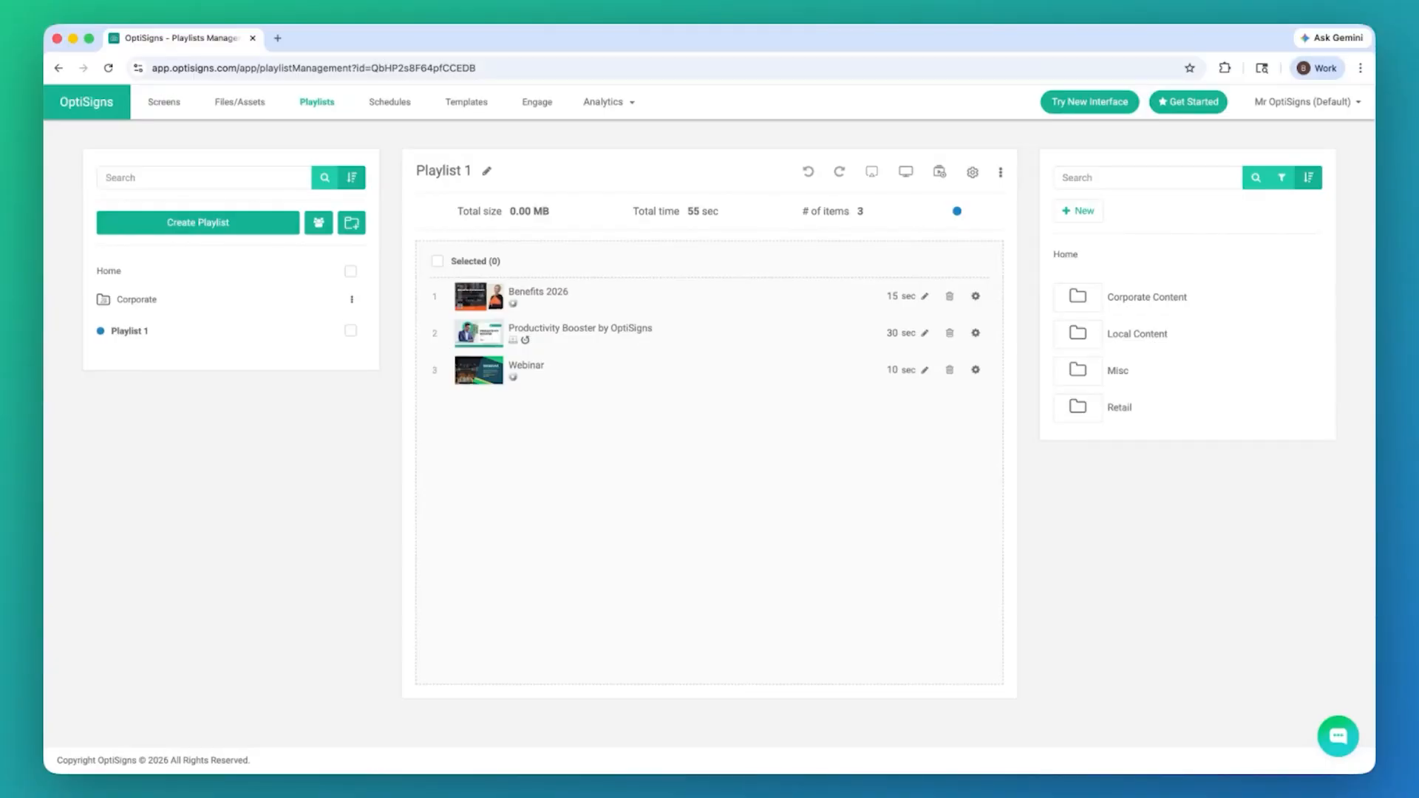
{"action": "left_click", "coordinate": [352, 223]}
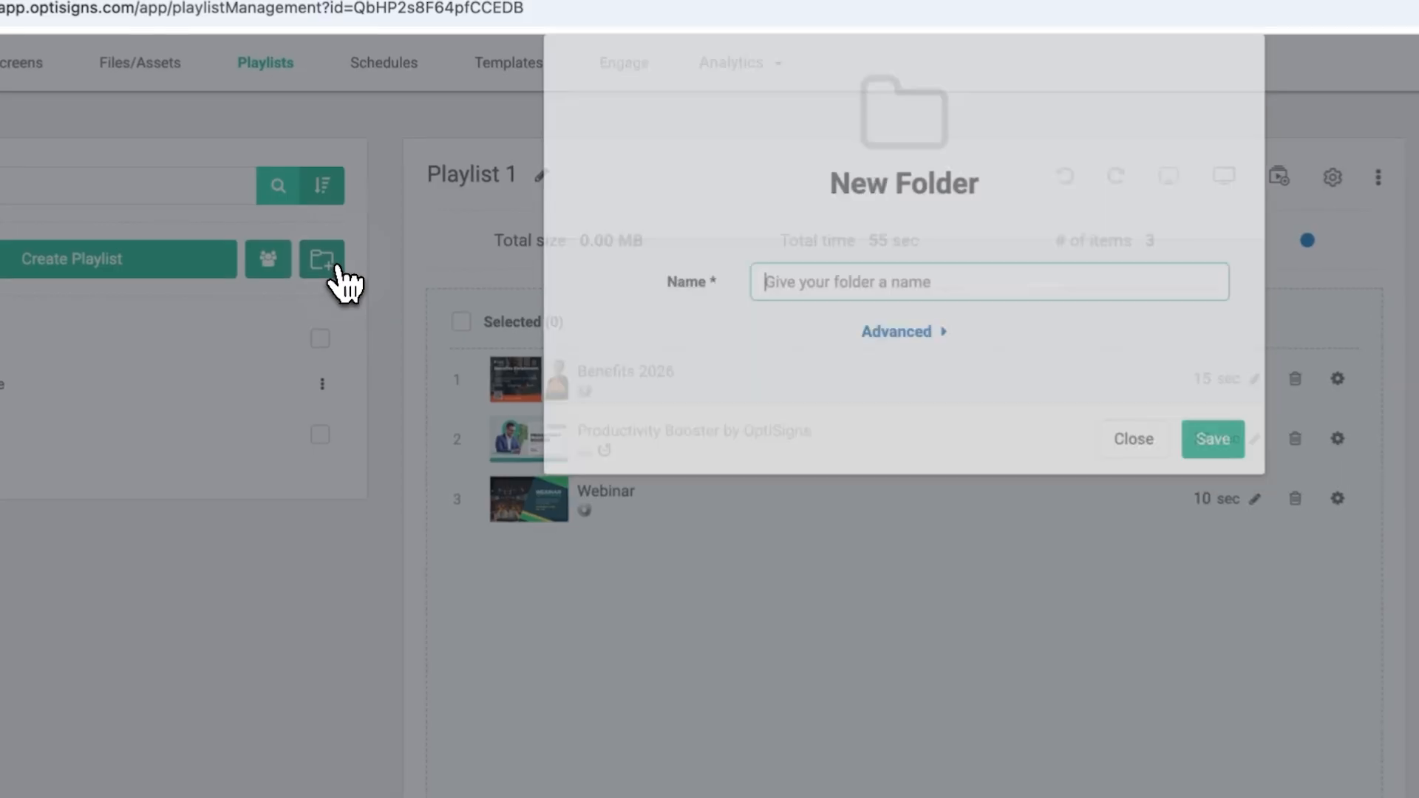
{"action": "type", "text": "East Region"}
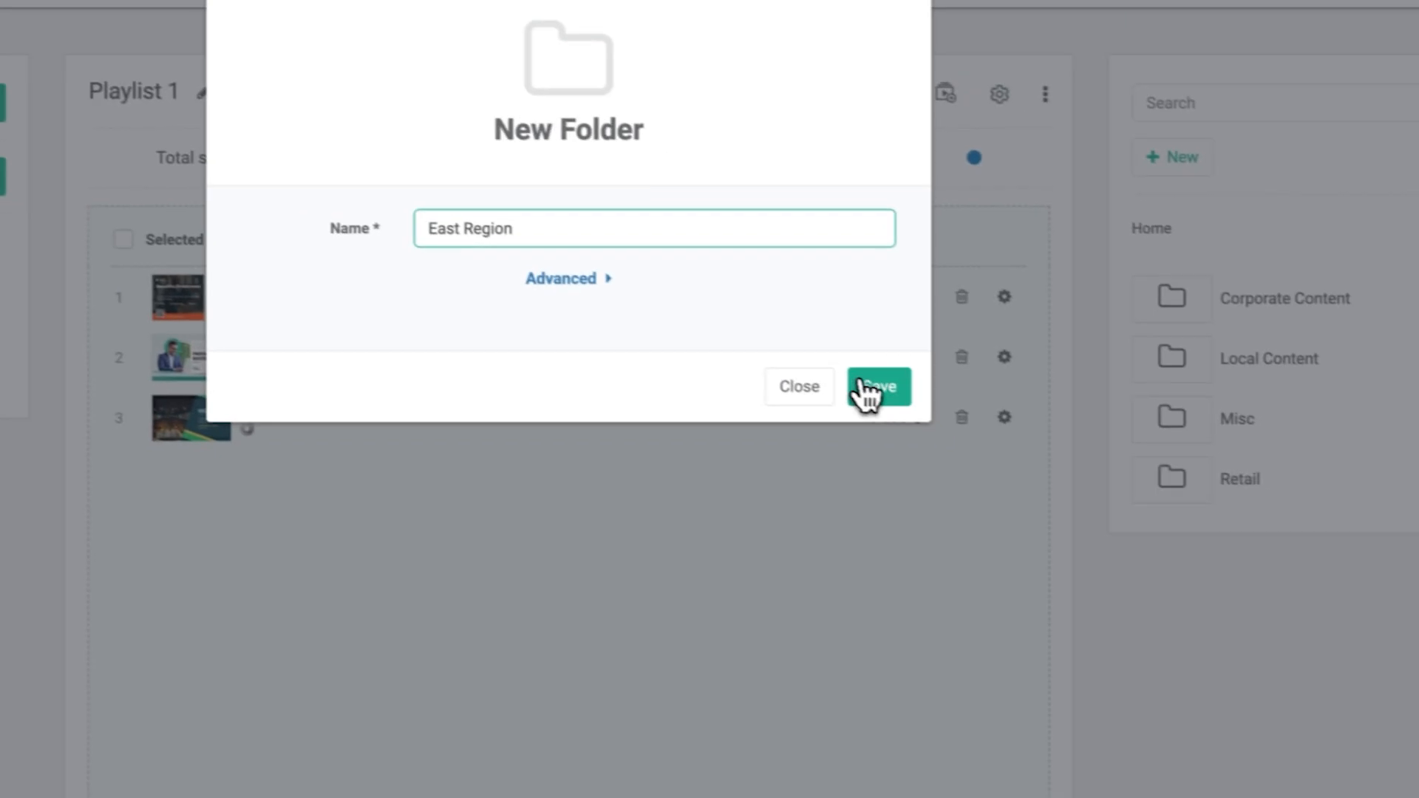
{"action": "left_click", "coordinate": [1218, 469]}
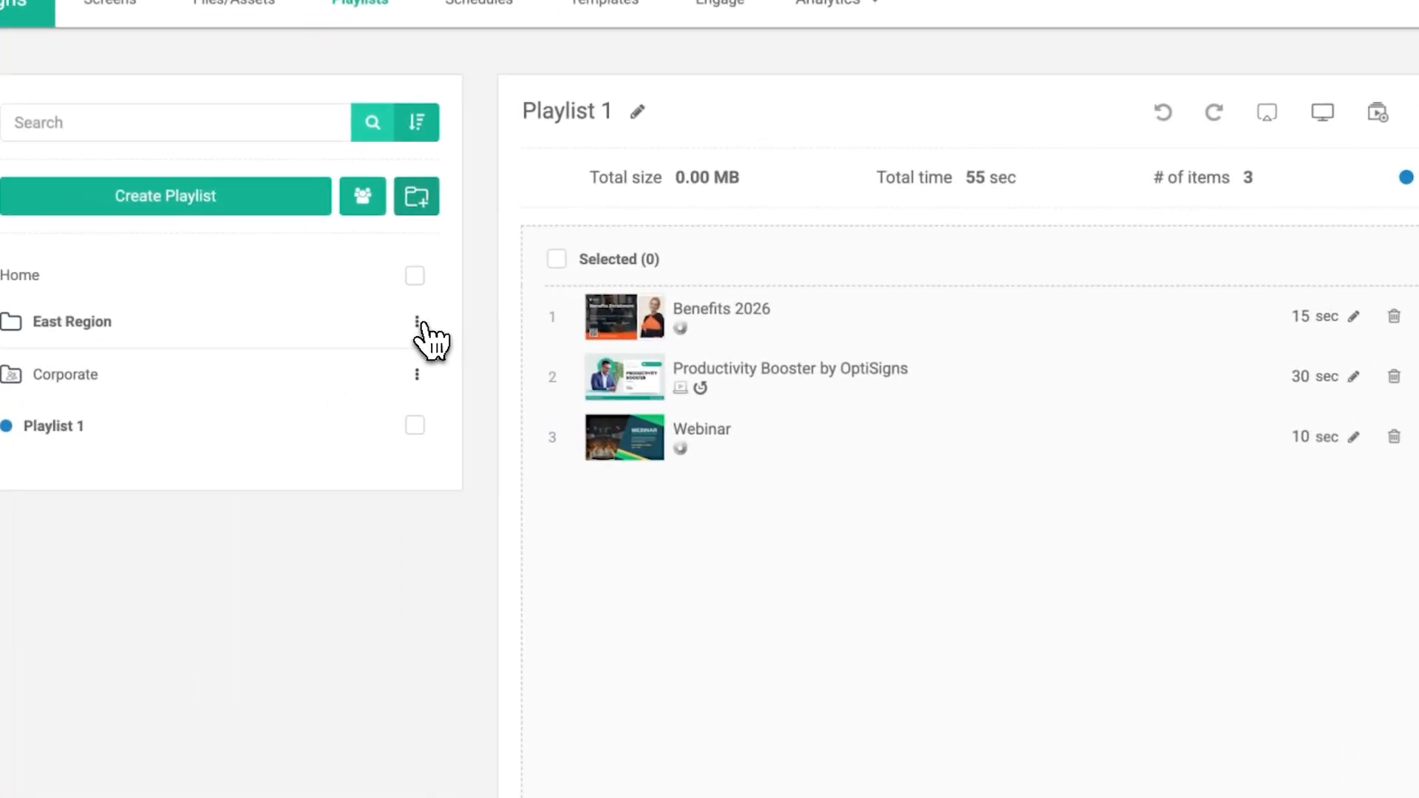
- Share the East Region folder with the East Region Team and Corporate Internal Office teams
{"action": "left_click", "coordinate": [351, 300]}
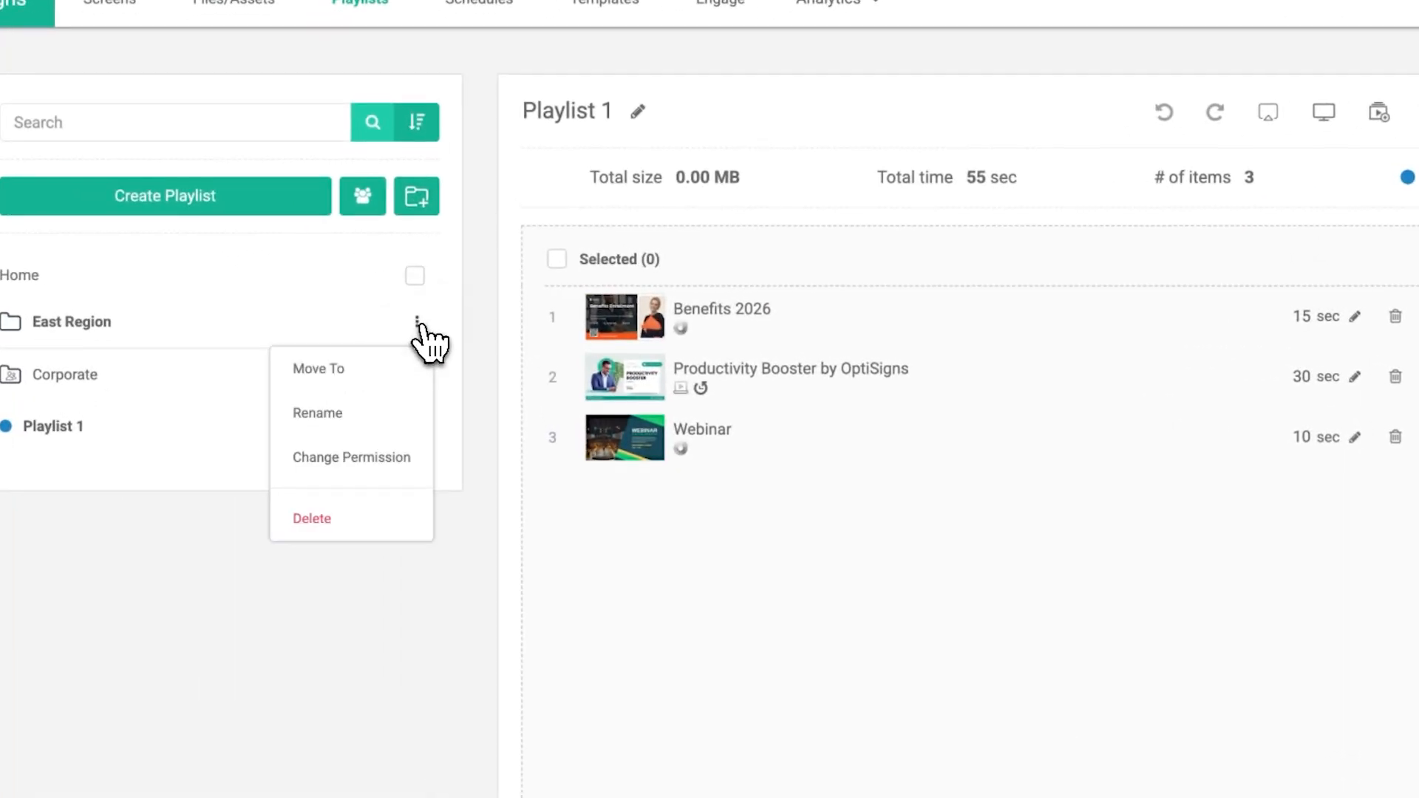
{"action": "left_click", "coordinate": [382, 452]}
{"action": "left_click", "coordinate": [934, 298]}
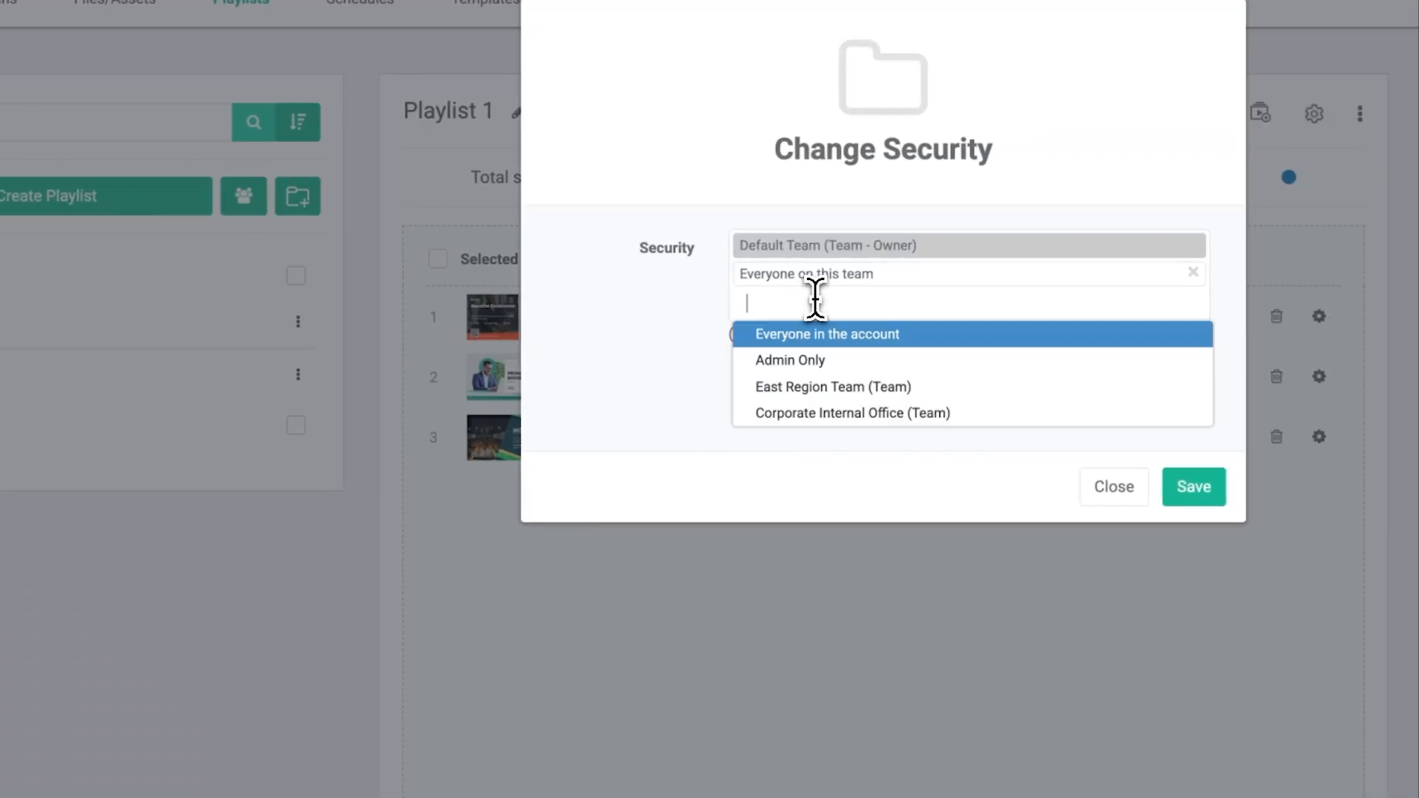
{"action": "left_click", "coordinate": [795, 387]}
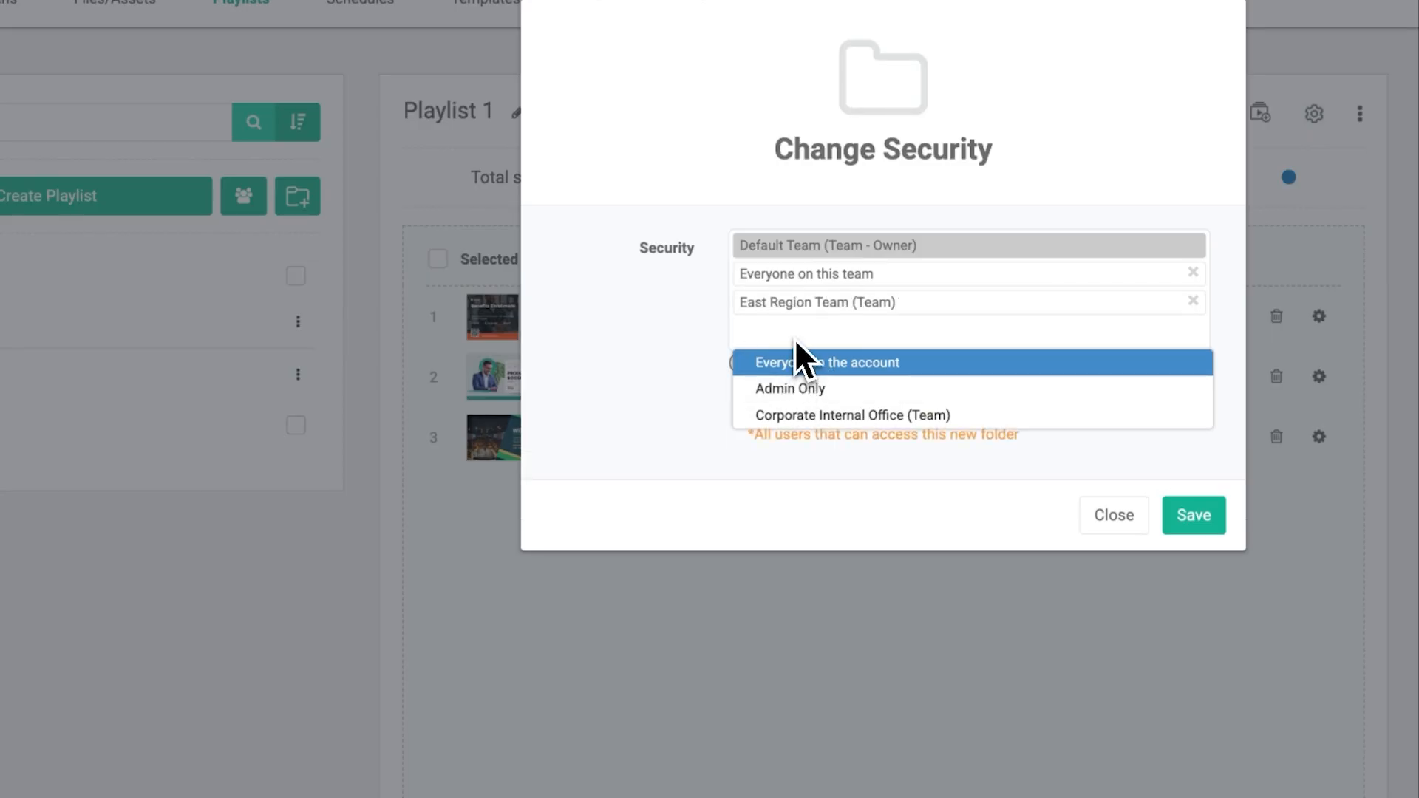
{"action": "left_click", "coordinate": [788, 416]}
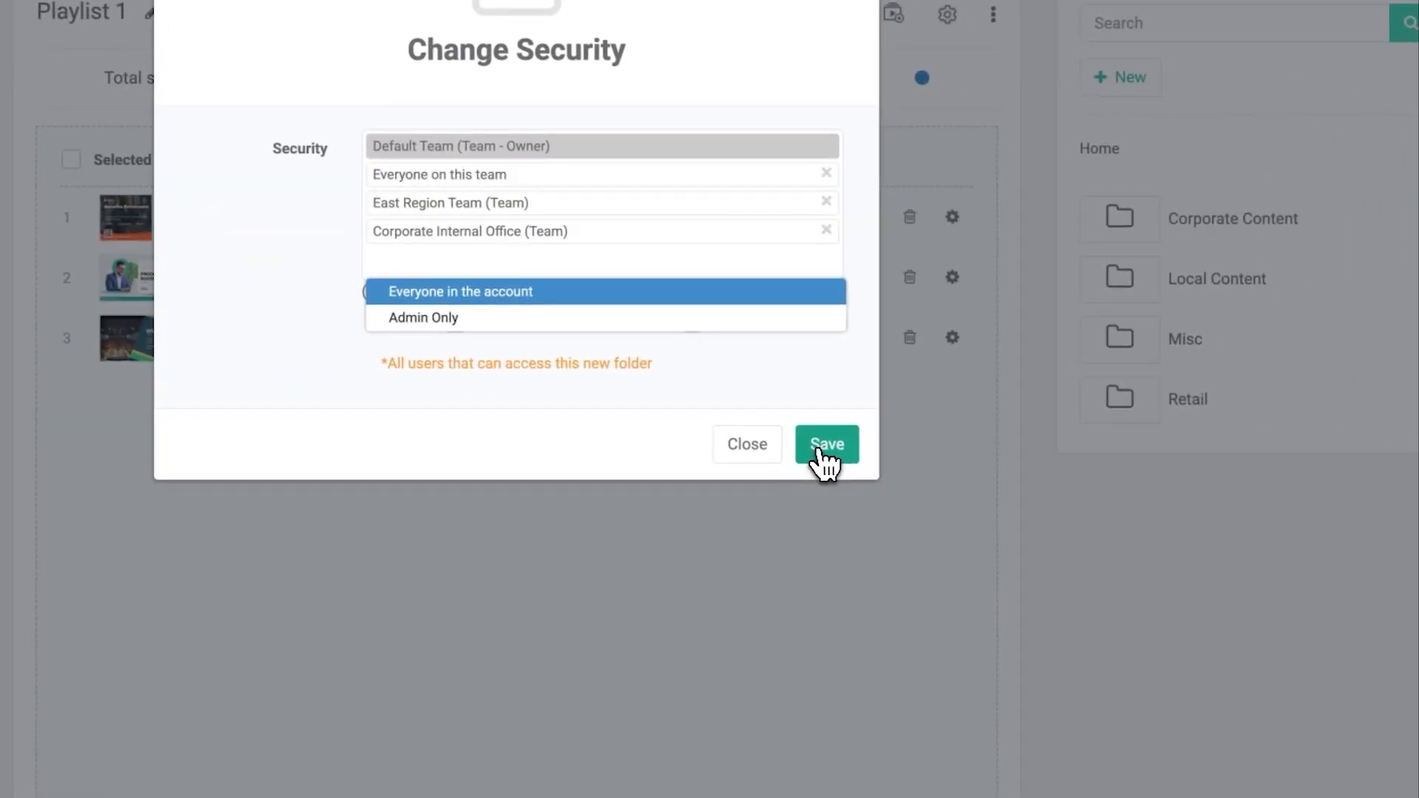
{"action": "left_click", "coordinate": [1194, 543]}
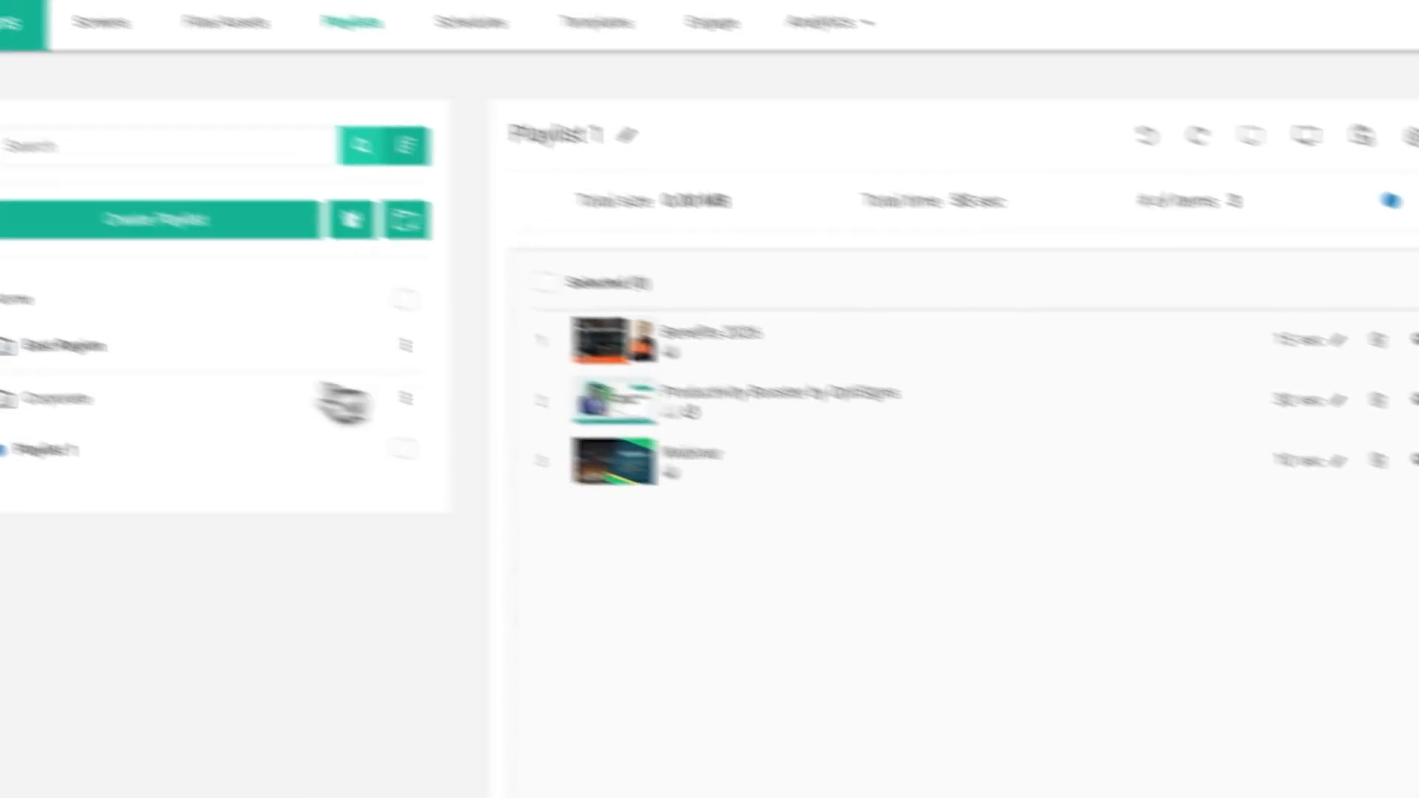
- Create a shared playlist inside the East Region folder and name it Local Playlist
{"action": "left_click", "coordinate": [278, 390]}
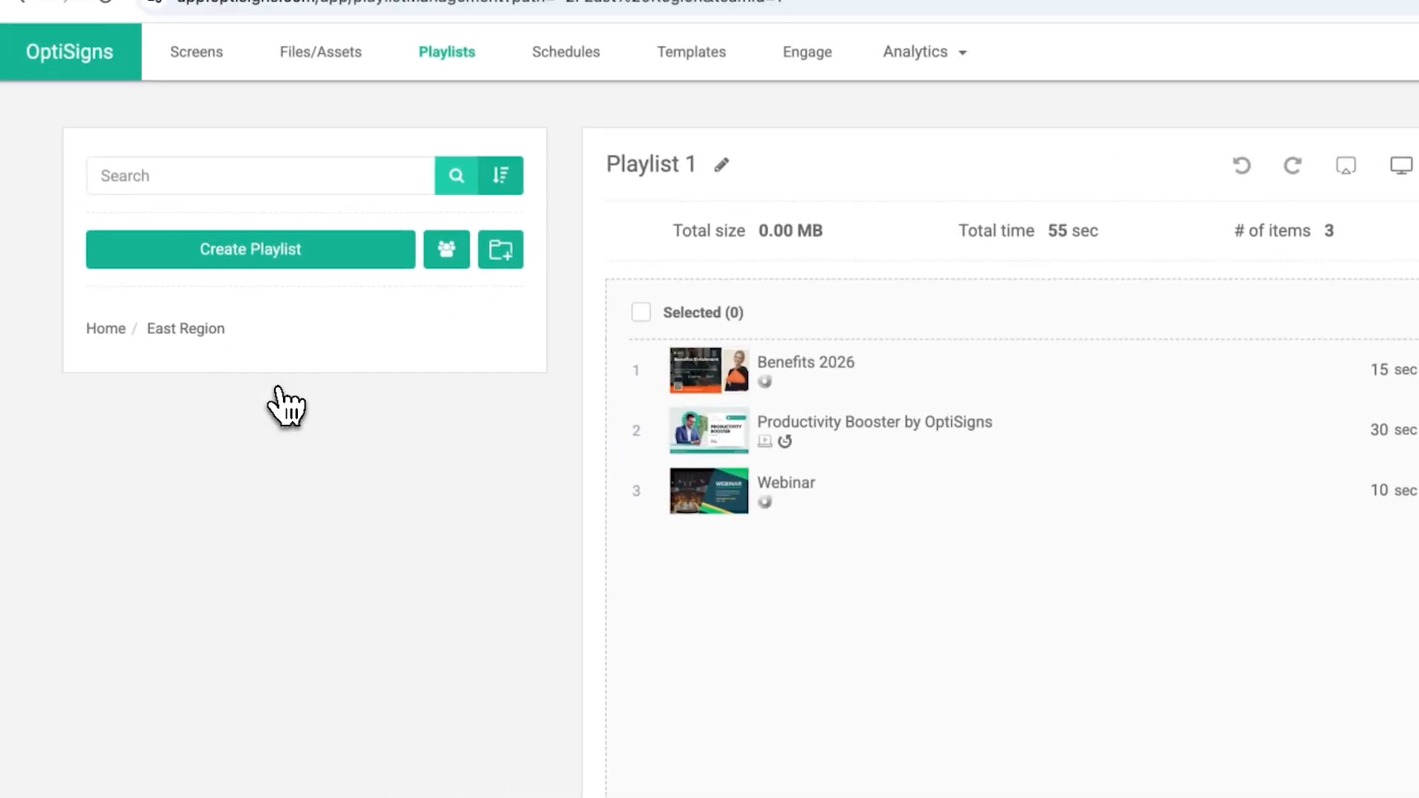
{"action": "left_click", "coordinate": [295, 257]}
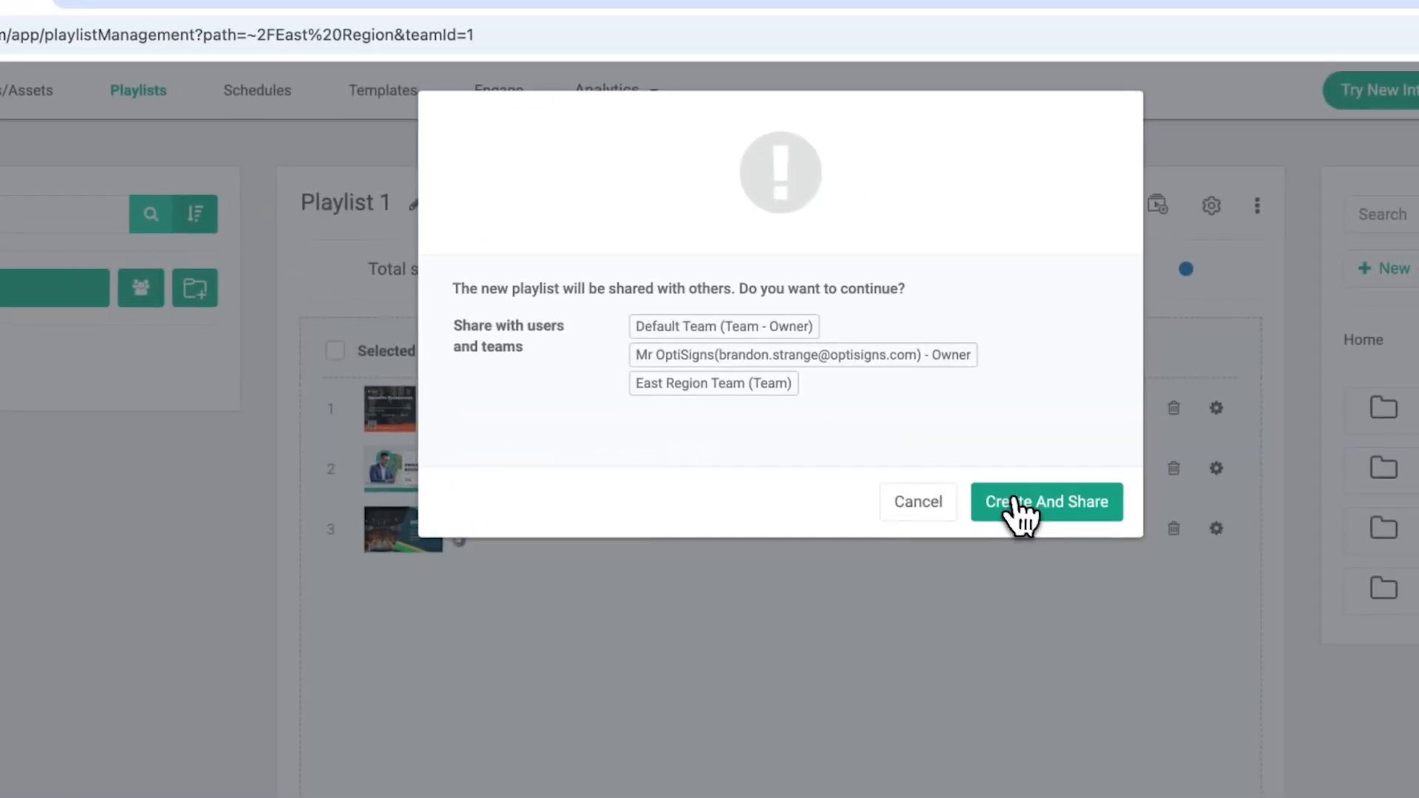
{"action": "left_click", "coordinate": [1205, 477]}
{"action": "left_click", "coordinate": [443, 202]}
{"action": "double_click", "coordinate": [400, 255]}
{"action": "type", "text": "Local Playlist"}
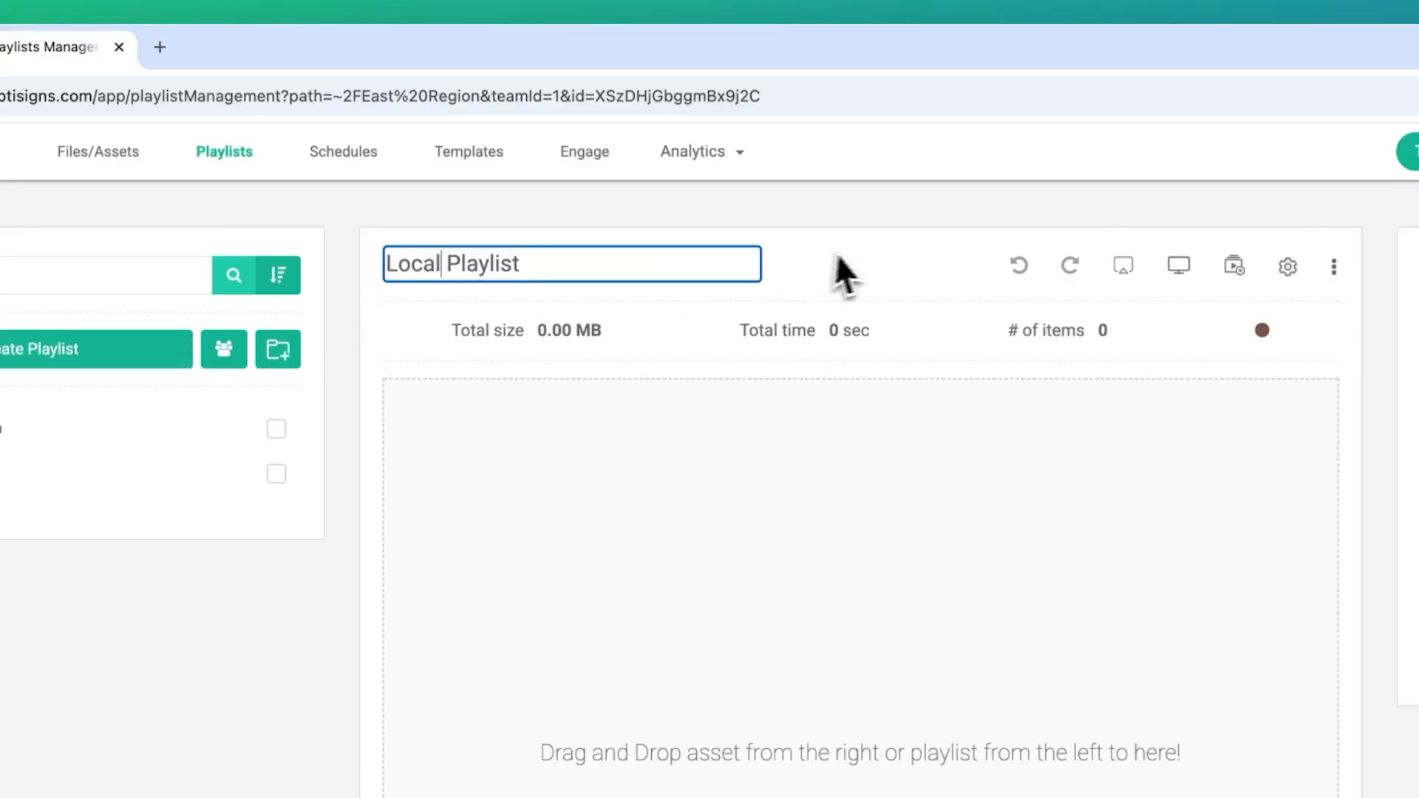
{"action": "left_click", "coordinate": [846, 275]}
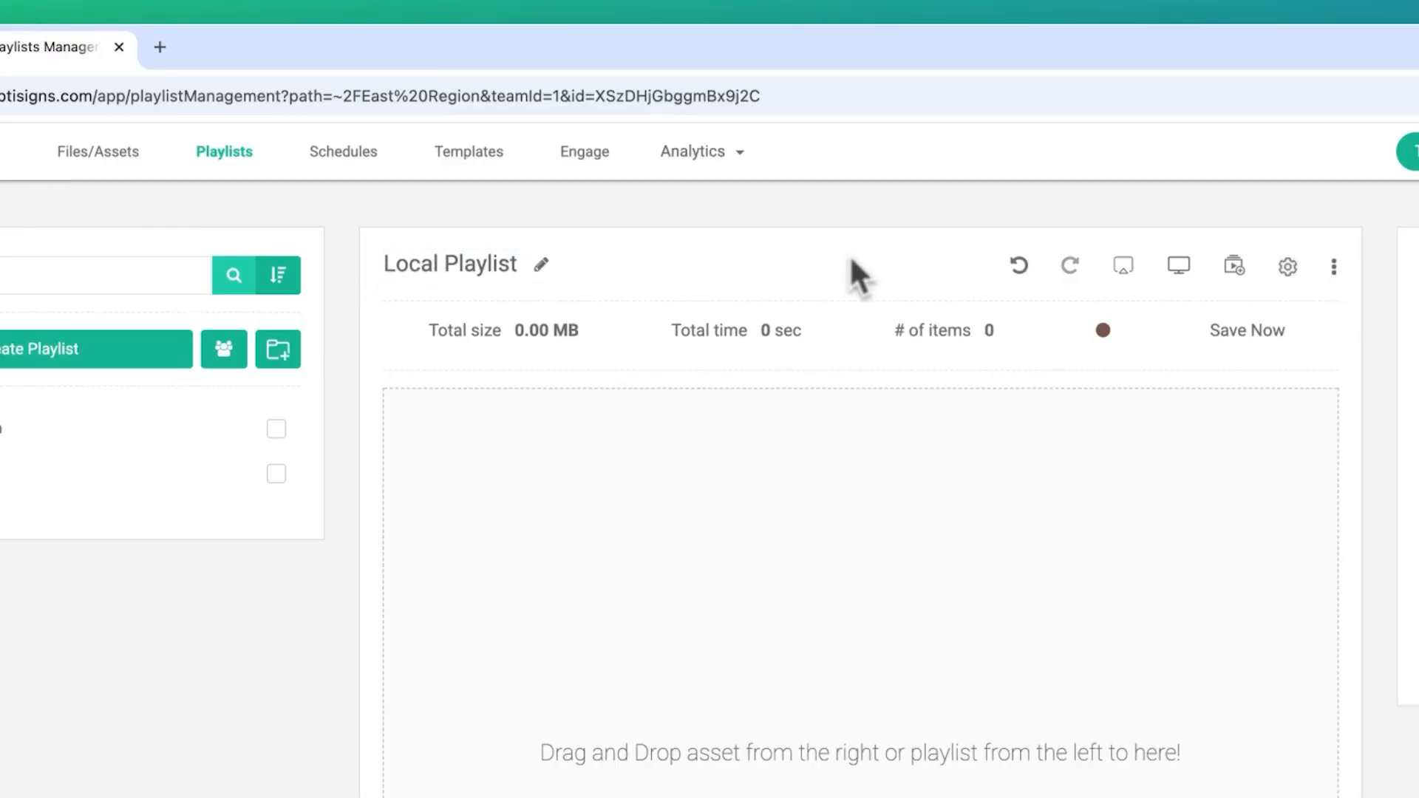
- Add East Region Weather, Local Birthdays and Local Networking Event from the Local Content folder to Local Playlist
{"action": "left_click", "coordinate": [1062, 408]}
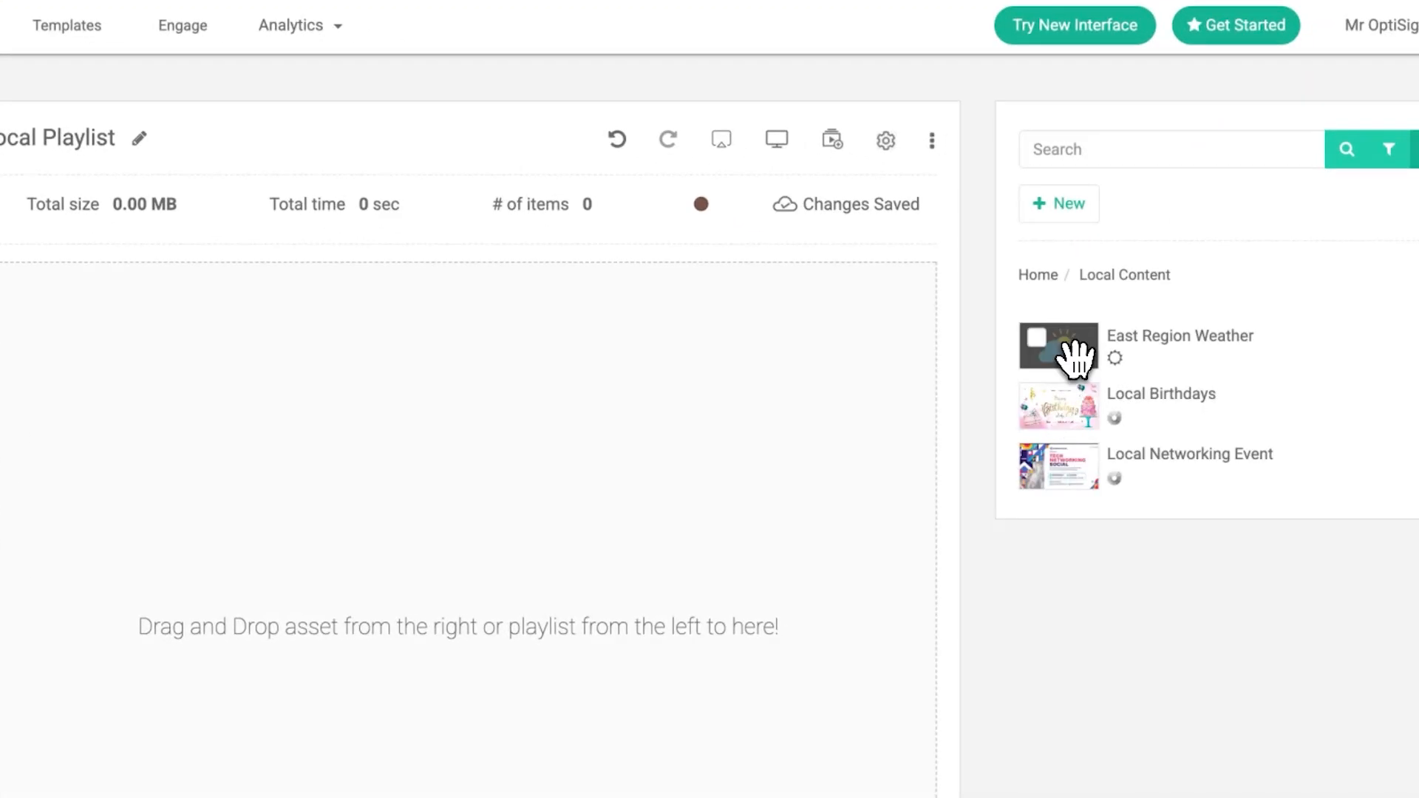
{"action": "left_click_drag", "start_coordinate": [1075, 355], "coordinate": [465, 403]}
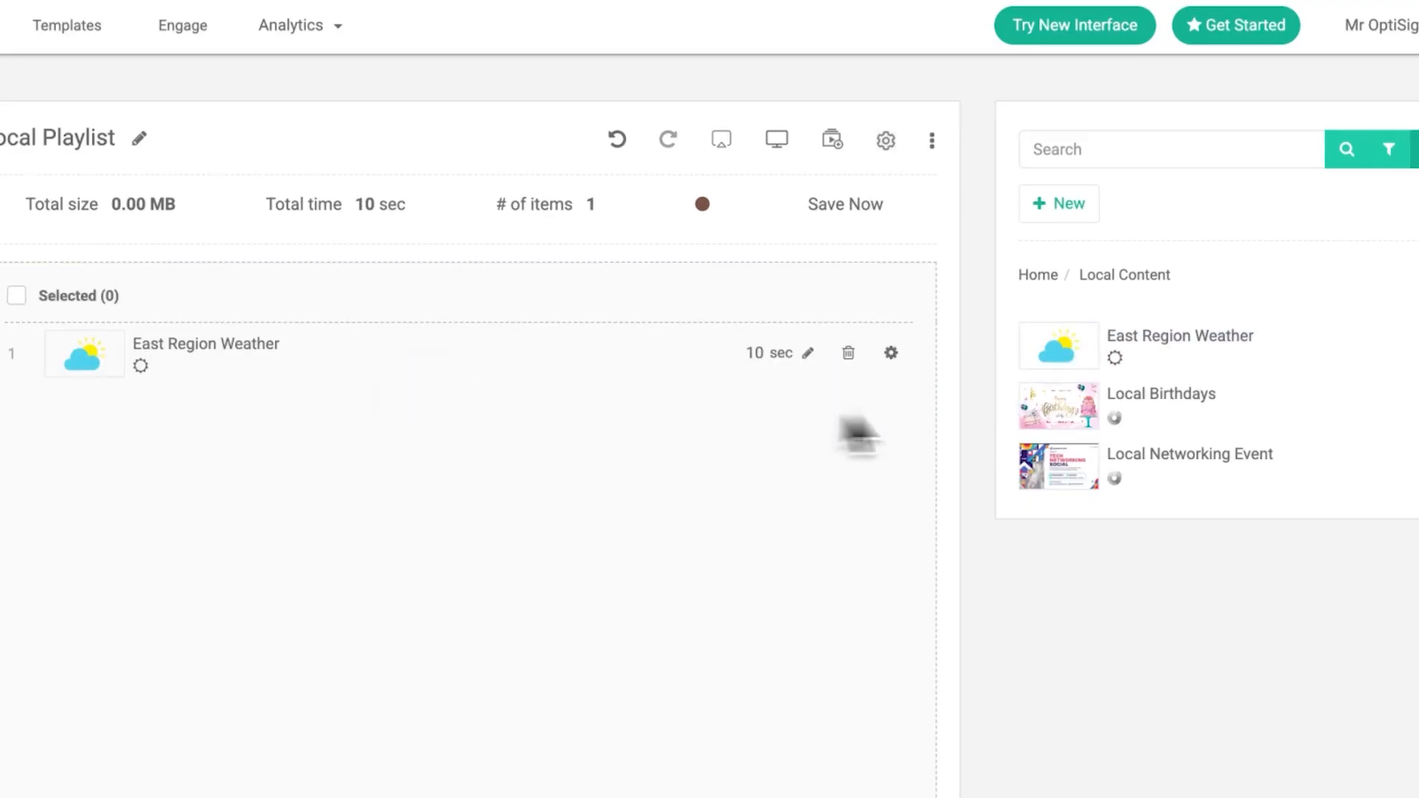
{"action": "left_click_drag", "start_coordinate": [1065, 399], "coordinate": [510, 480]}
{"action": "left_click_drag", "start_coordinate": [1077, 481], "coordinate": [483, 537]}
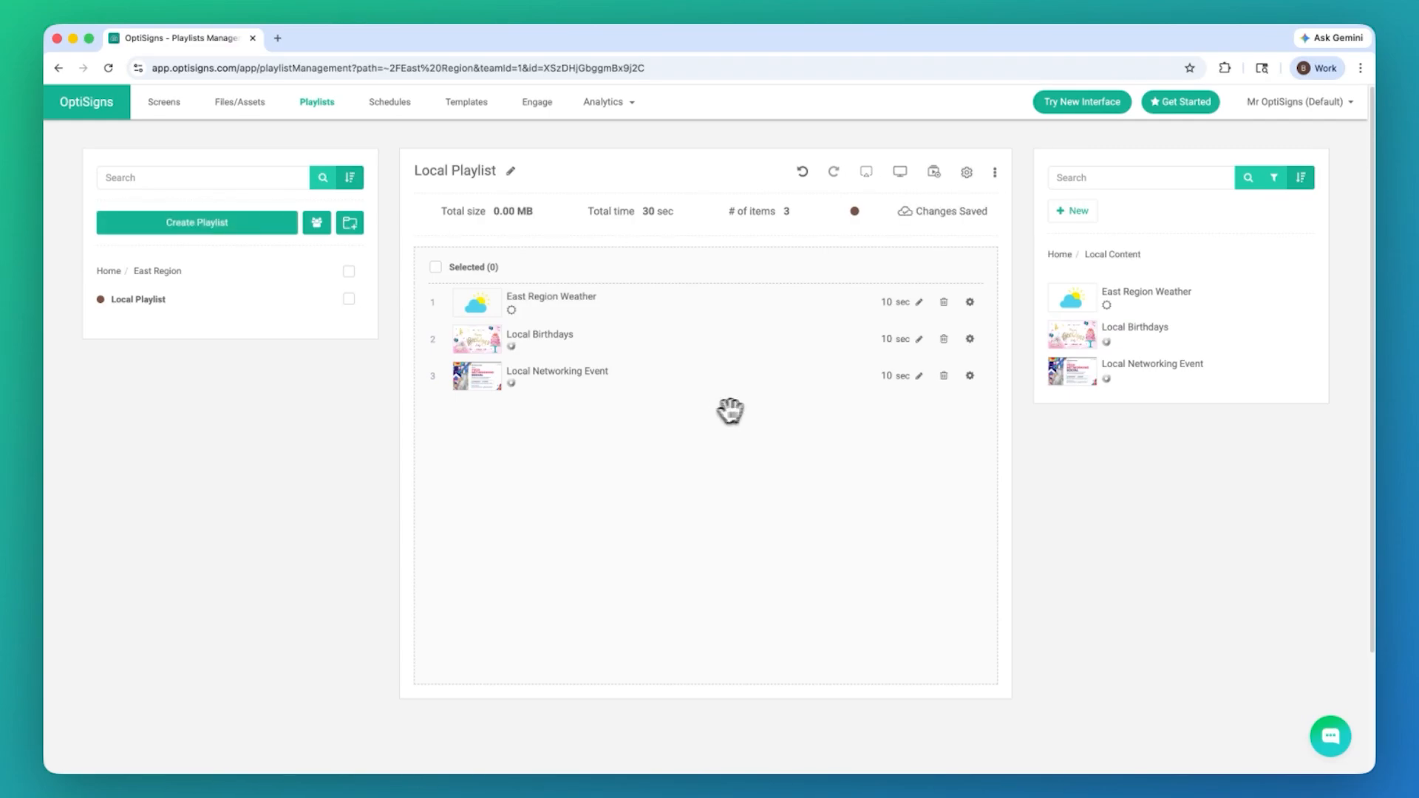
- Switch to the East Region Team and open the East Region folder to check its access to Local Playlist
{"action": "left_click", "coordinate": [1351, 103]}
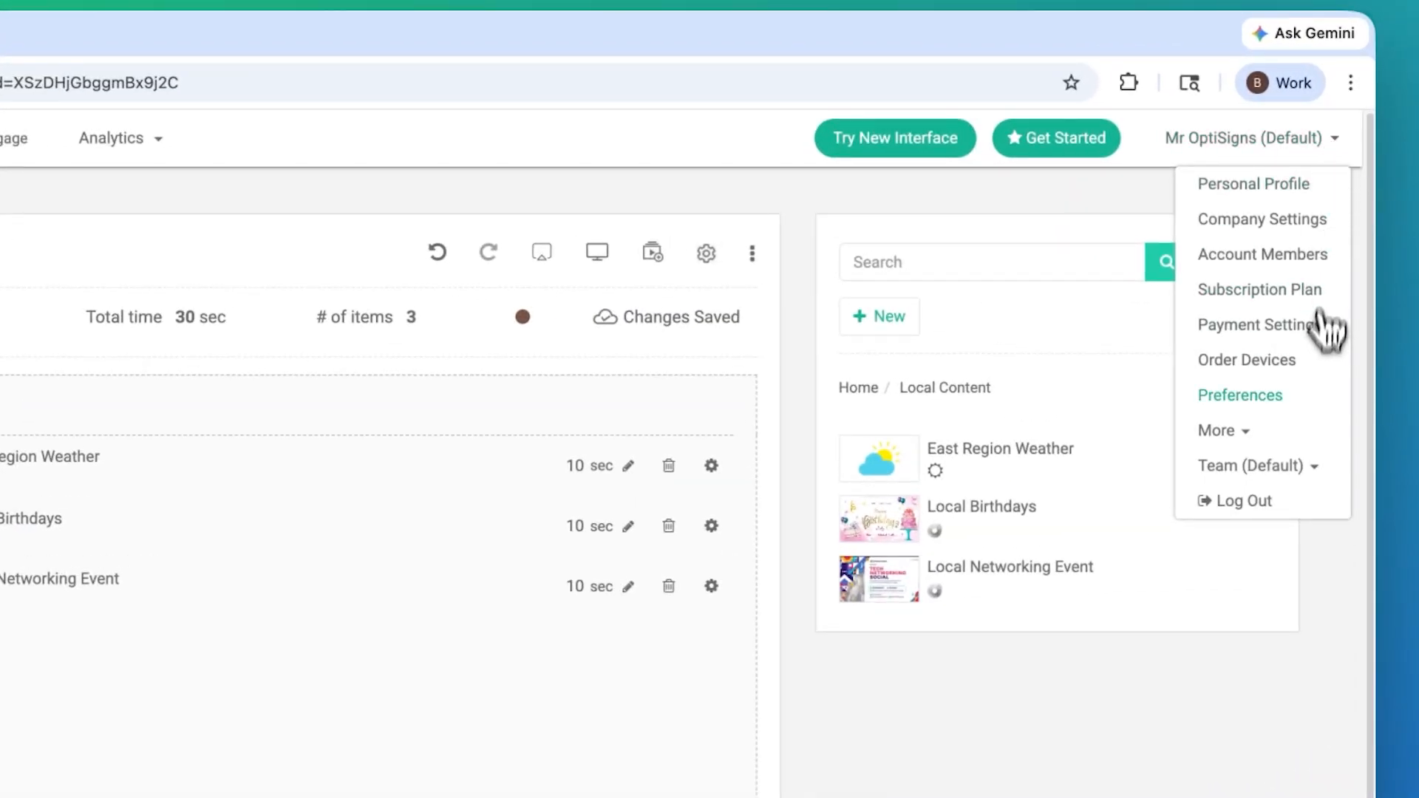
{"action": "mouse_move", "coordinate": [1301, 477]}
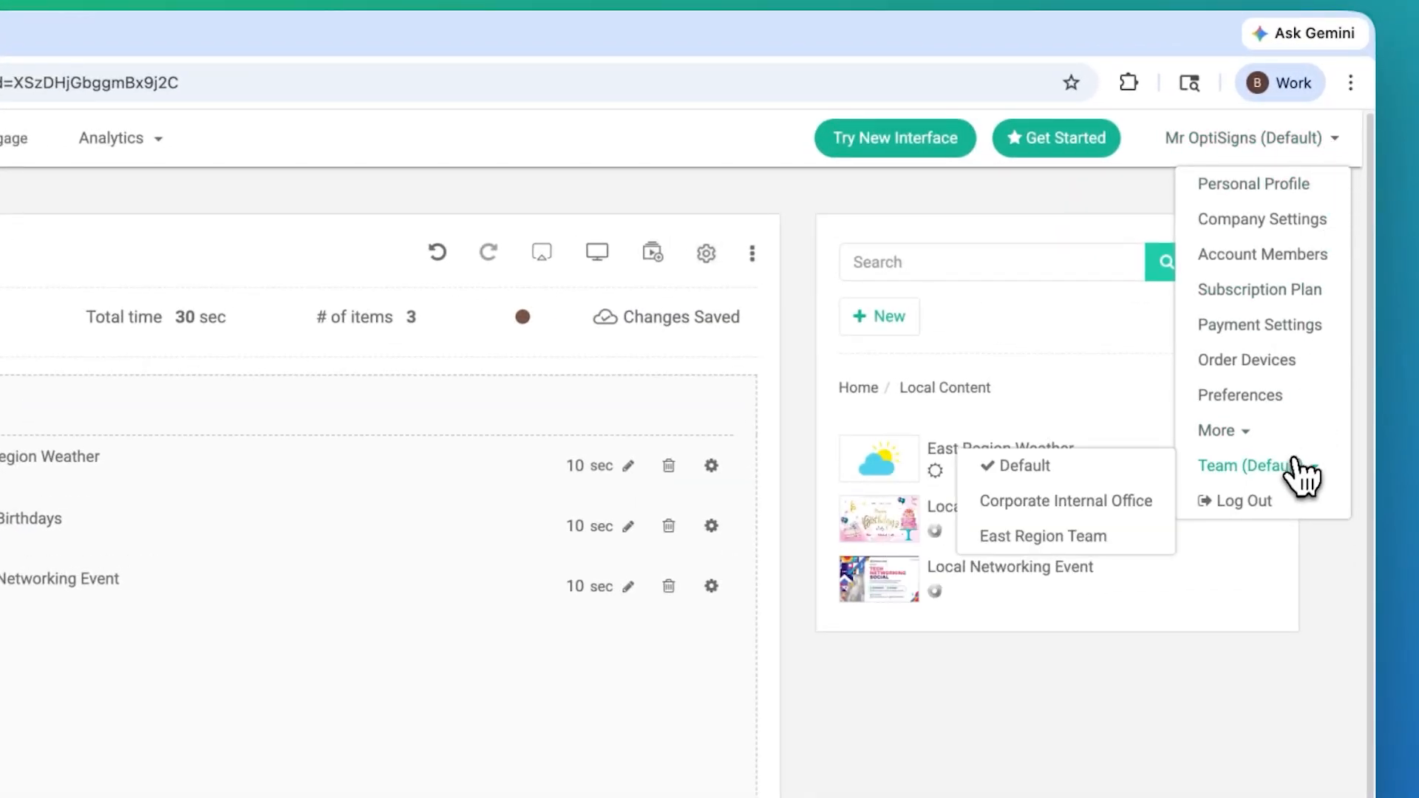
{"action": "left_click", "coordinate": [1078, 541]}
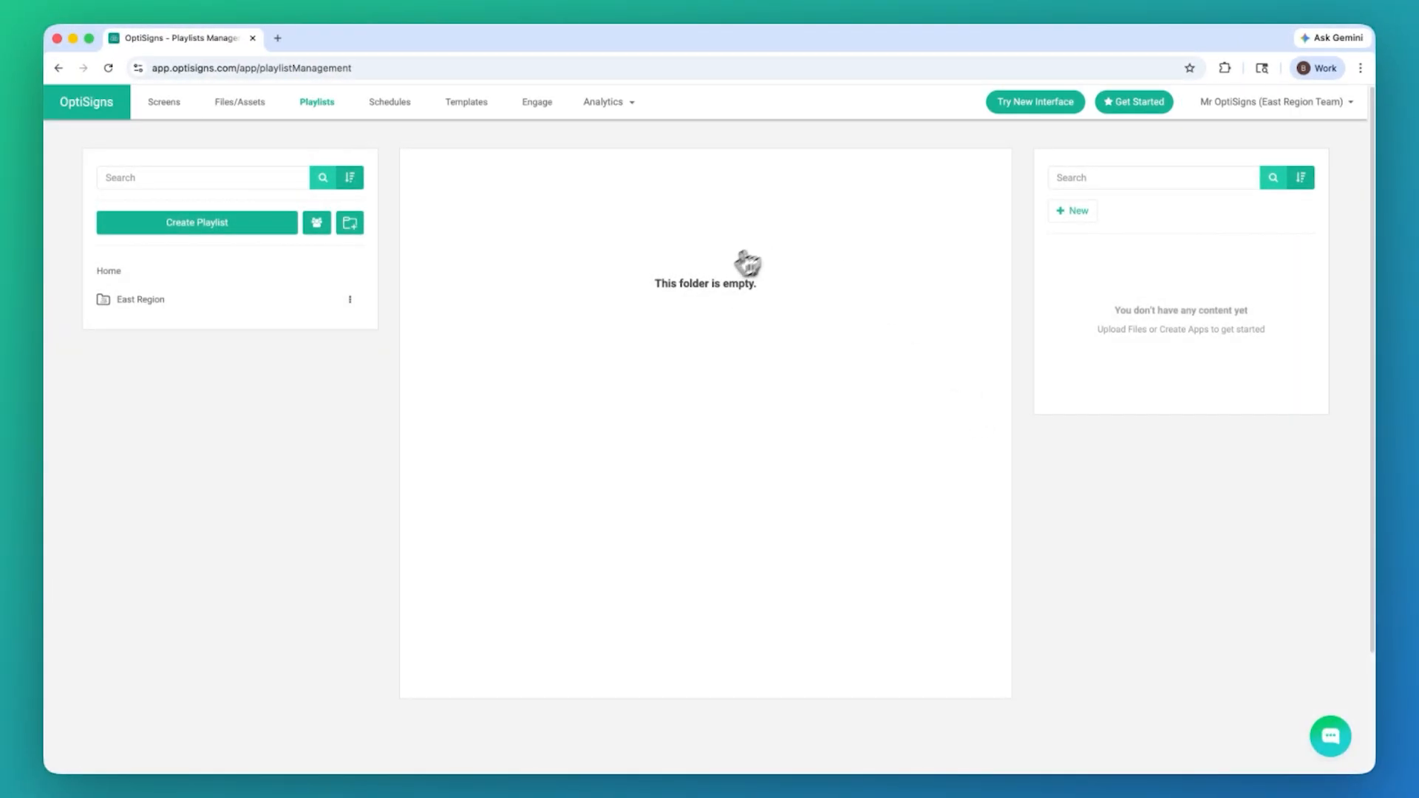
{"action": "left_click", "coordinate": [222, 305]}
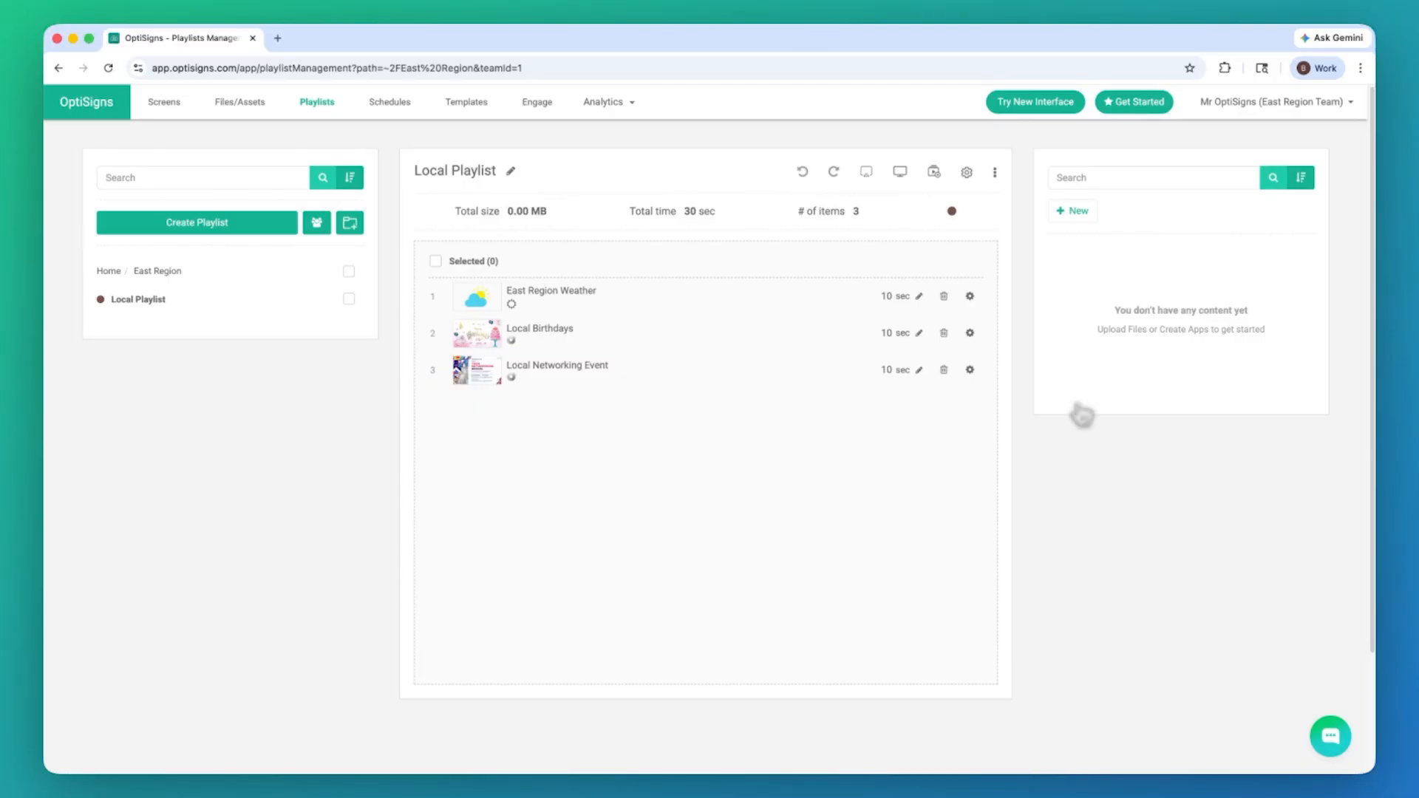
- Switch back to the Default team and share the Local Content assets folder with the East Region Team
{"action": "left_click", "coordinate": [1330, 103]}
{"action": "mouse_move", "coordinate": [1289, 272]}
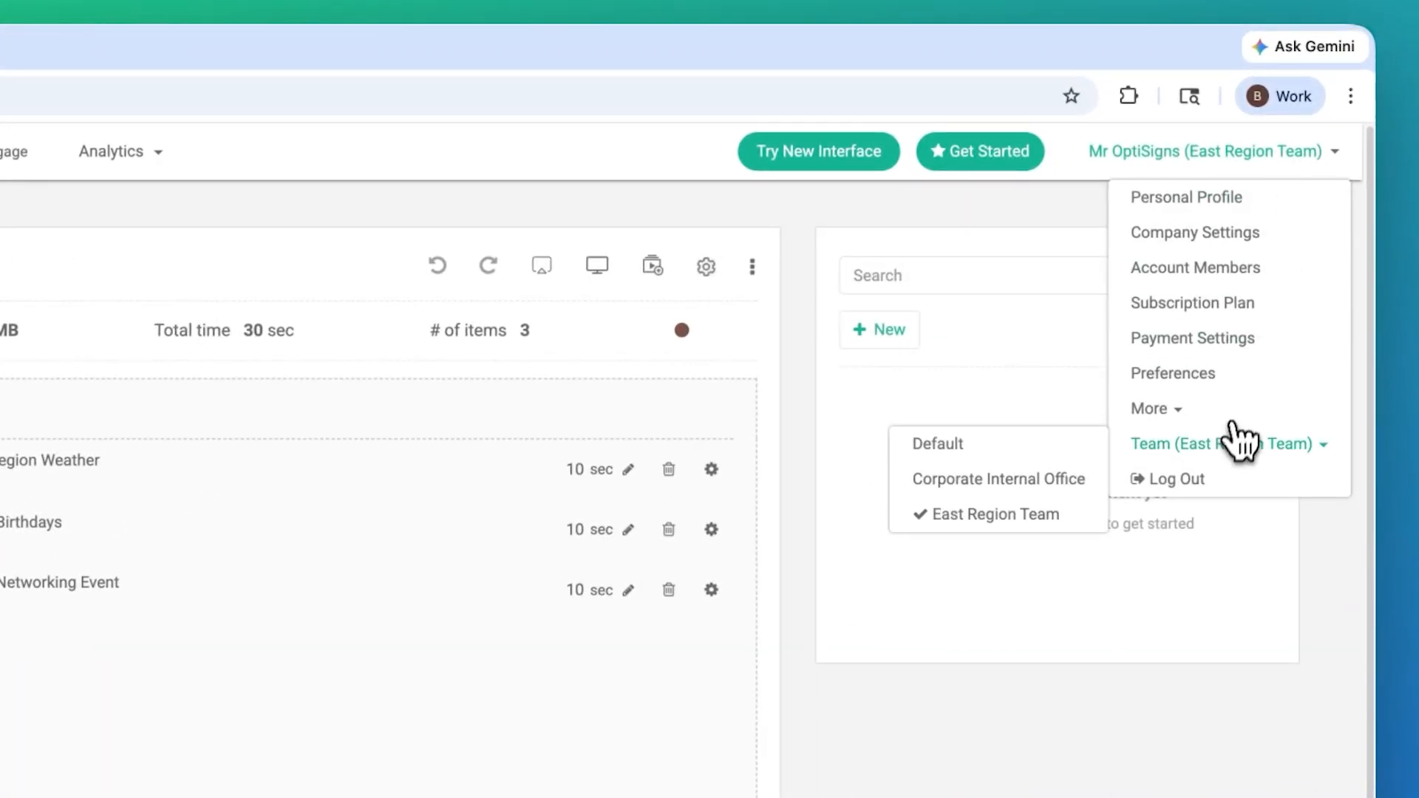
{"action": "left_click", "coordinate": [1045, 448]}
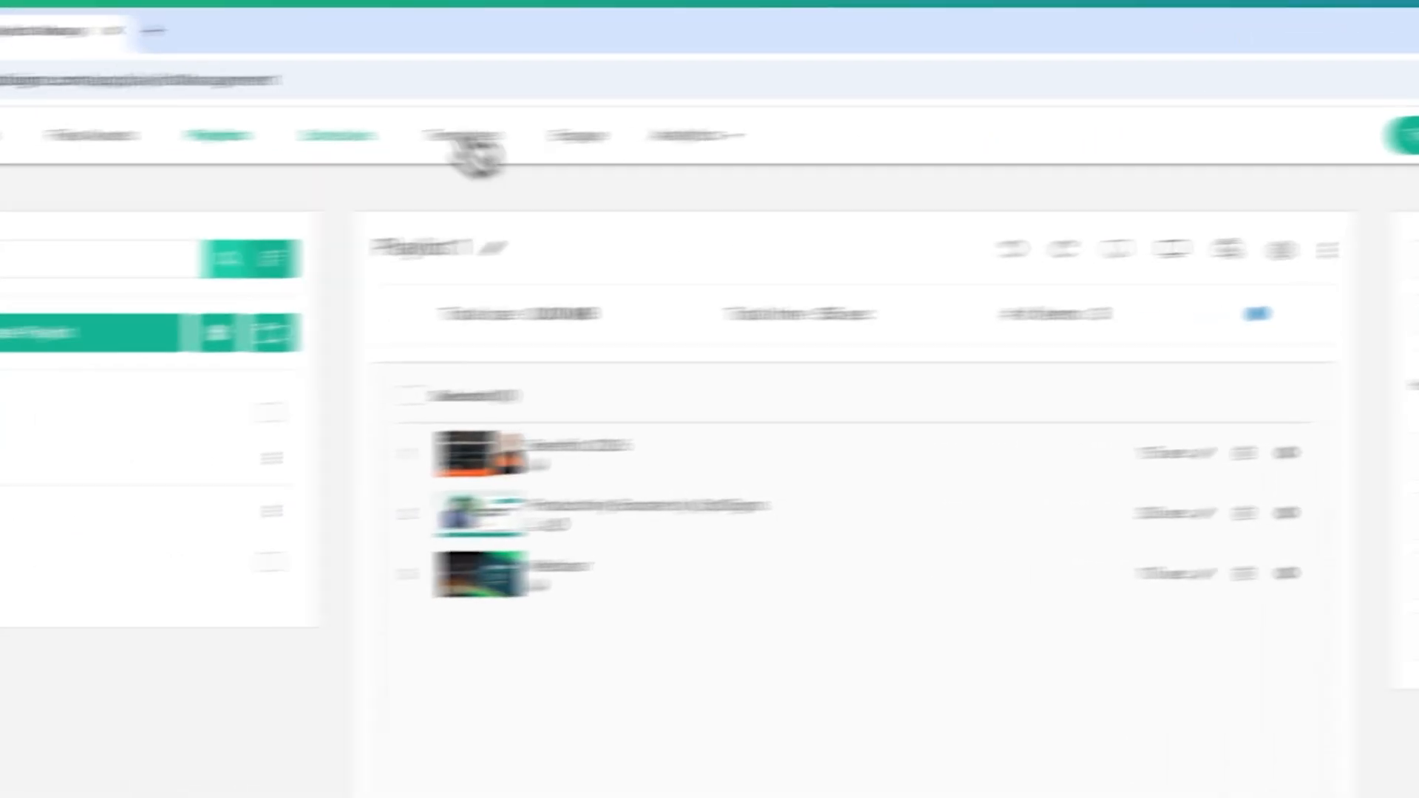
{"action": "left_click", "coordinate": [244, 135]}
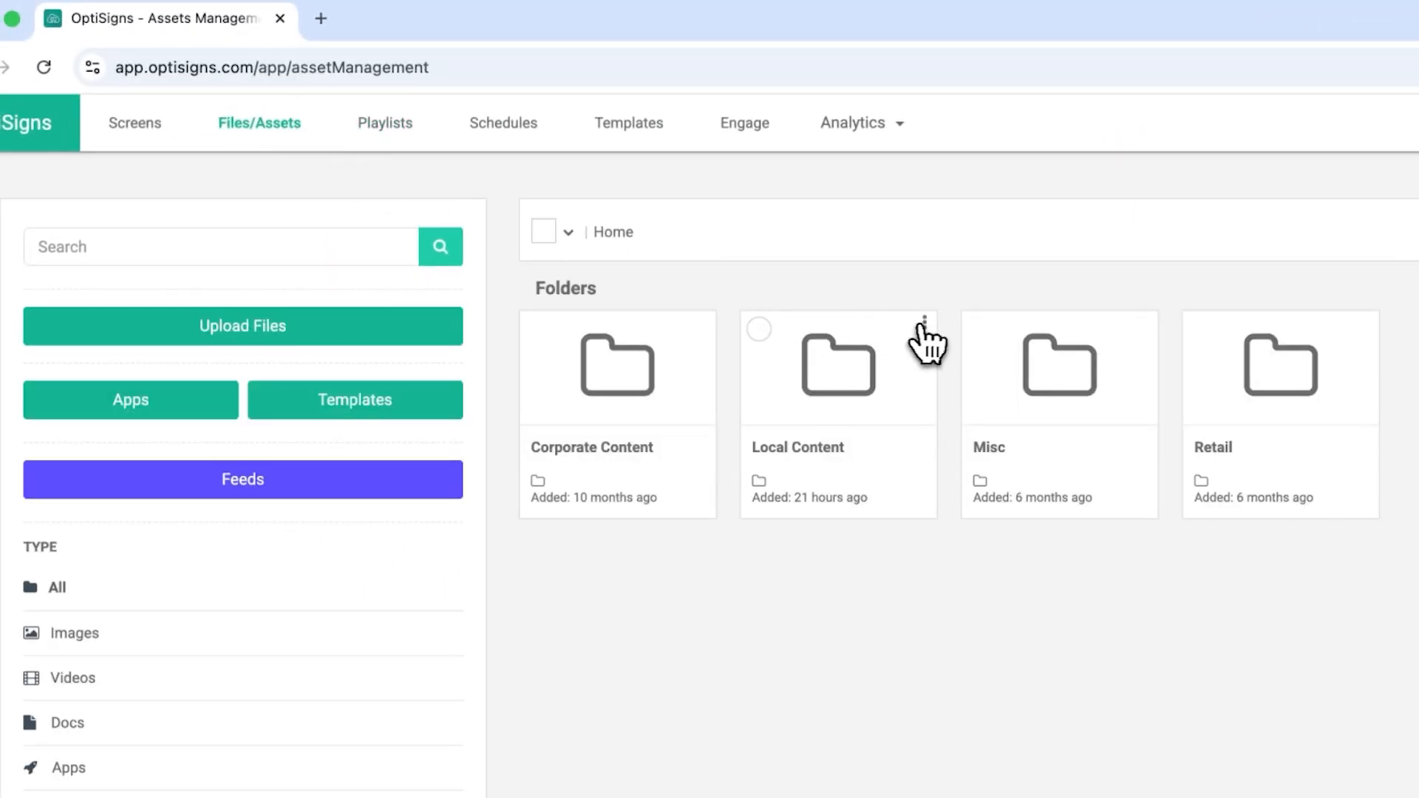
{"action": "left_click", "coordinate": [924, 322]}
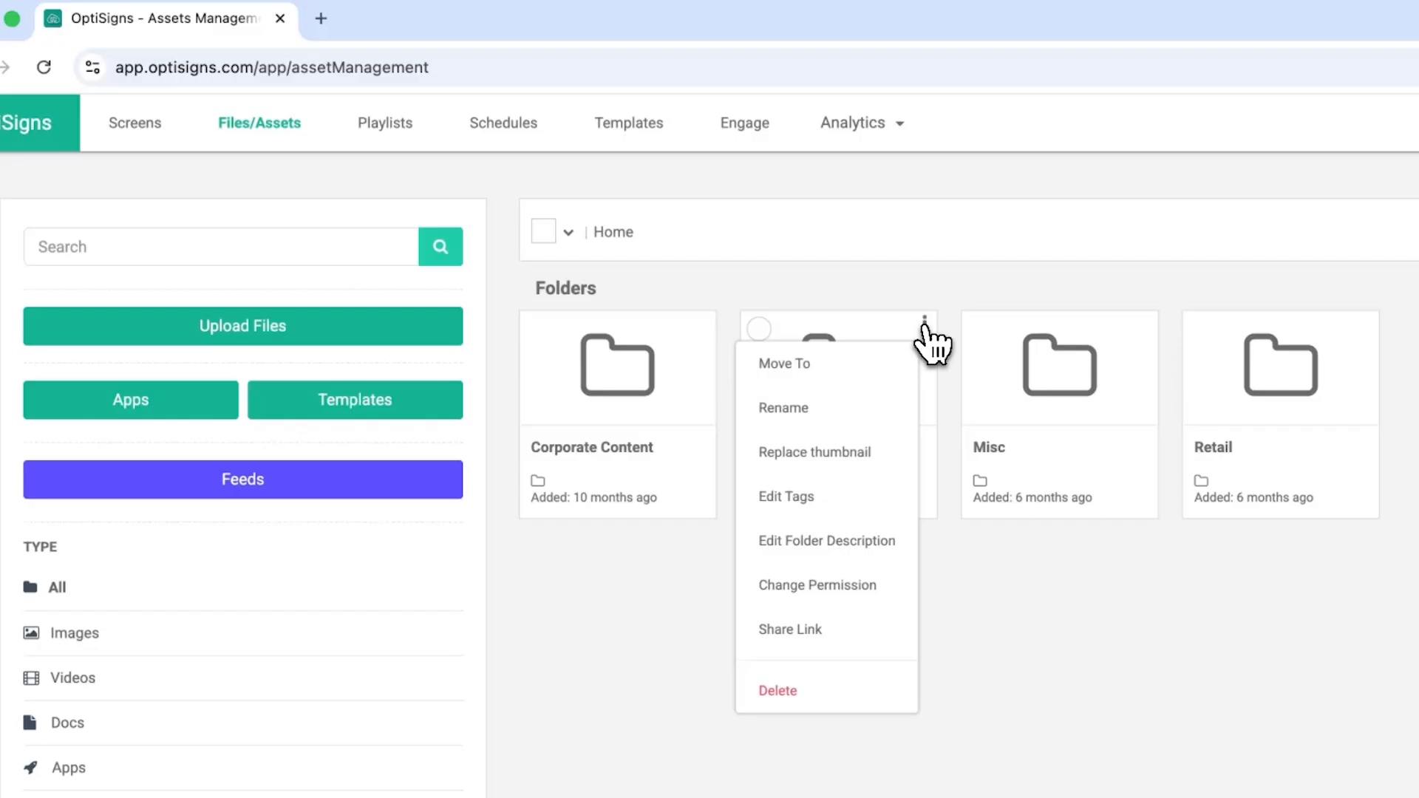
{"action": "left_click", "coordinate": [854, 585]}
{"action": "left_click", "coordinate": [914, 427]}
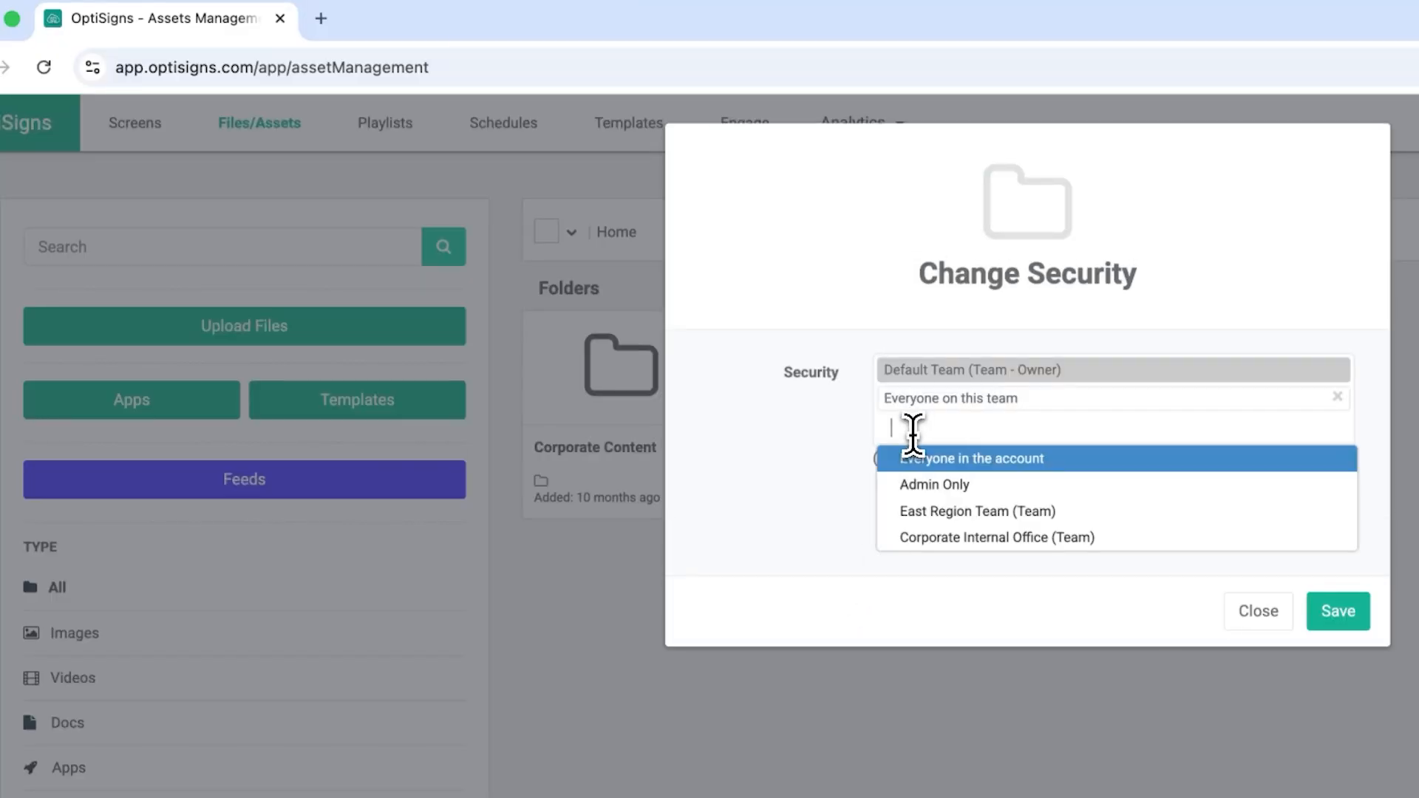
{"action": "left_click", "coordinate": [954, 510]}
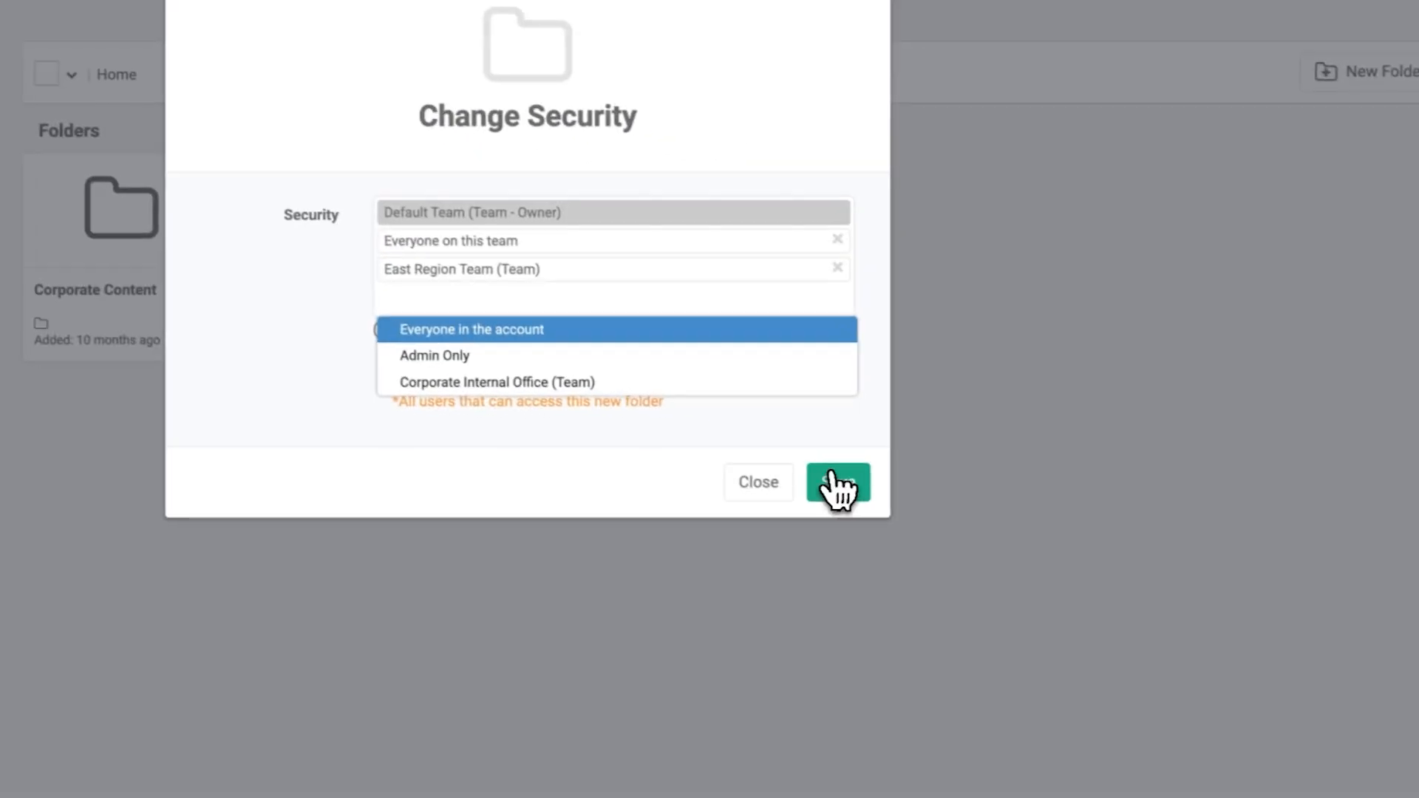
{"action": "left_click", "coordinate": [837, 485]}
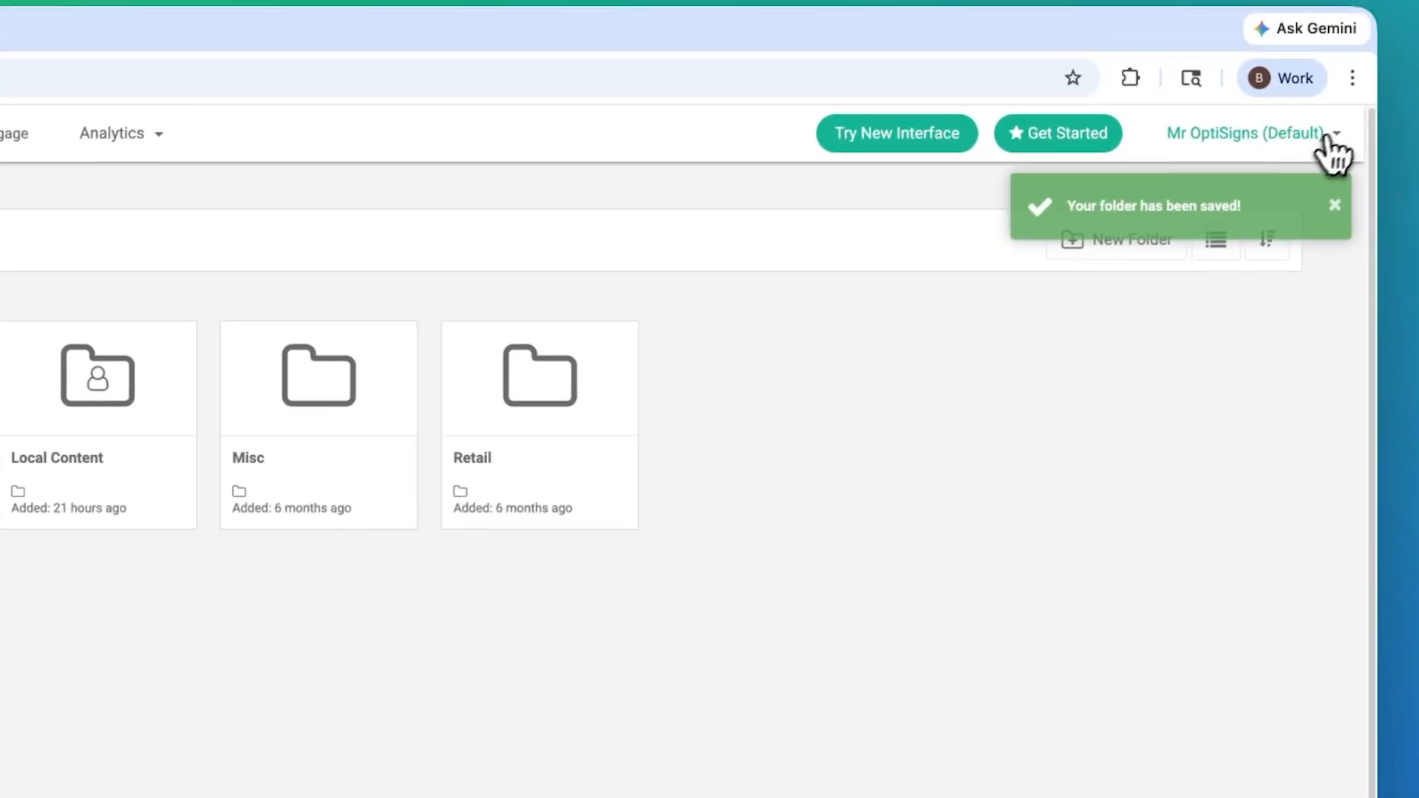
- As the East Region Team, open Local Networking Event from the Local Content assets and examine the playlist in the East Region folder
{"action": "left_click", "coordinate": [1331, 135]}
{"action": "mouse_move", "coordinate": [1315, 465]}
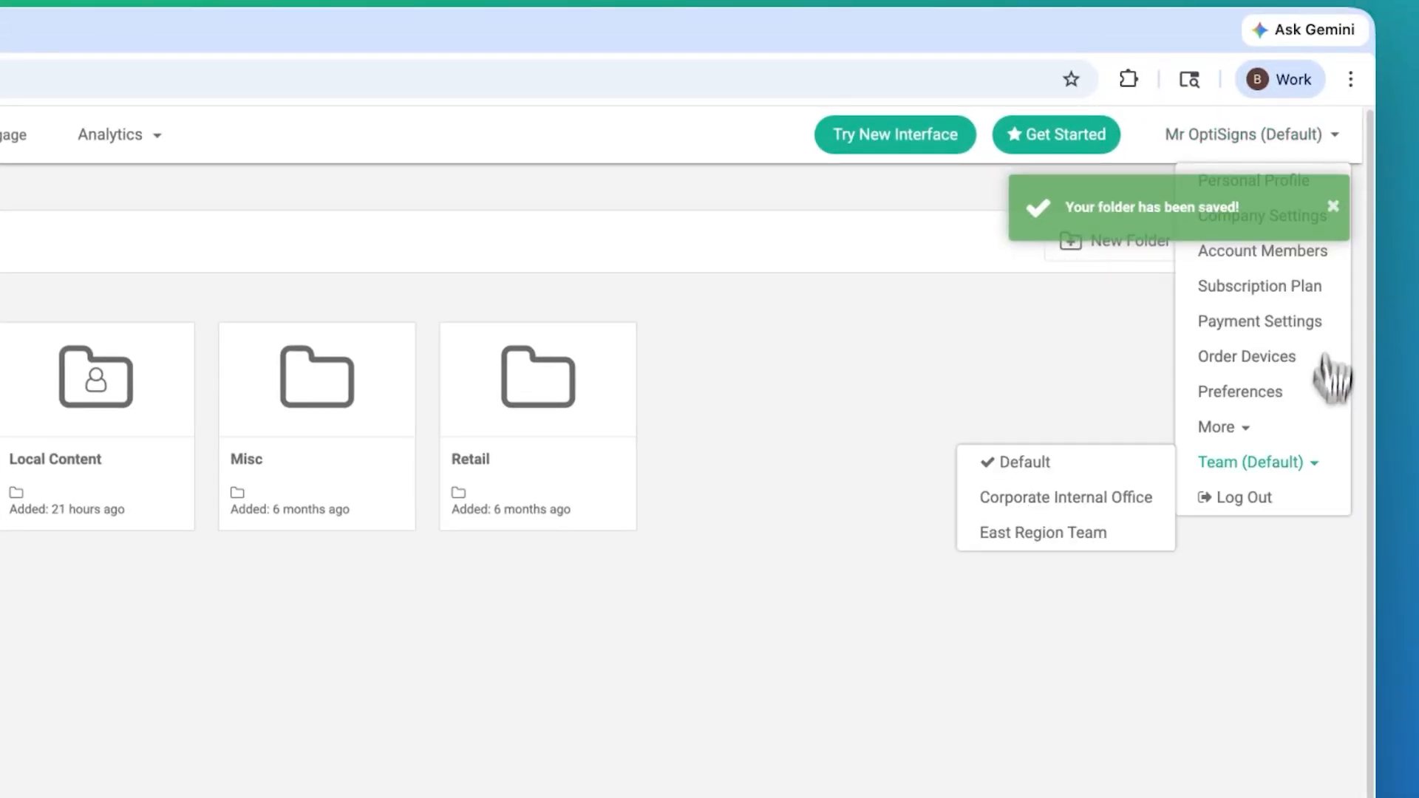
{"action": "left_click", "coordinate": [1073, 531]}
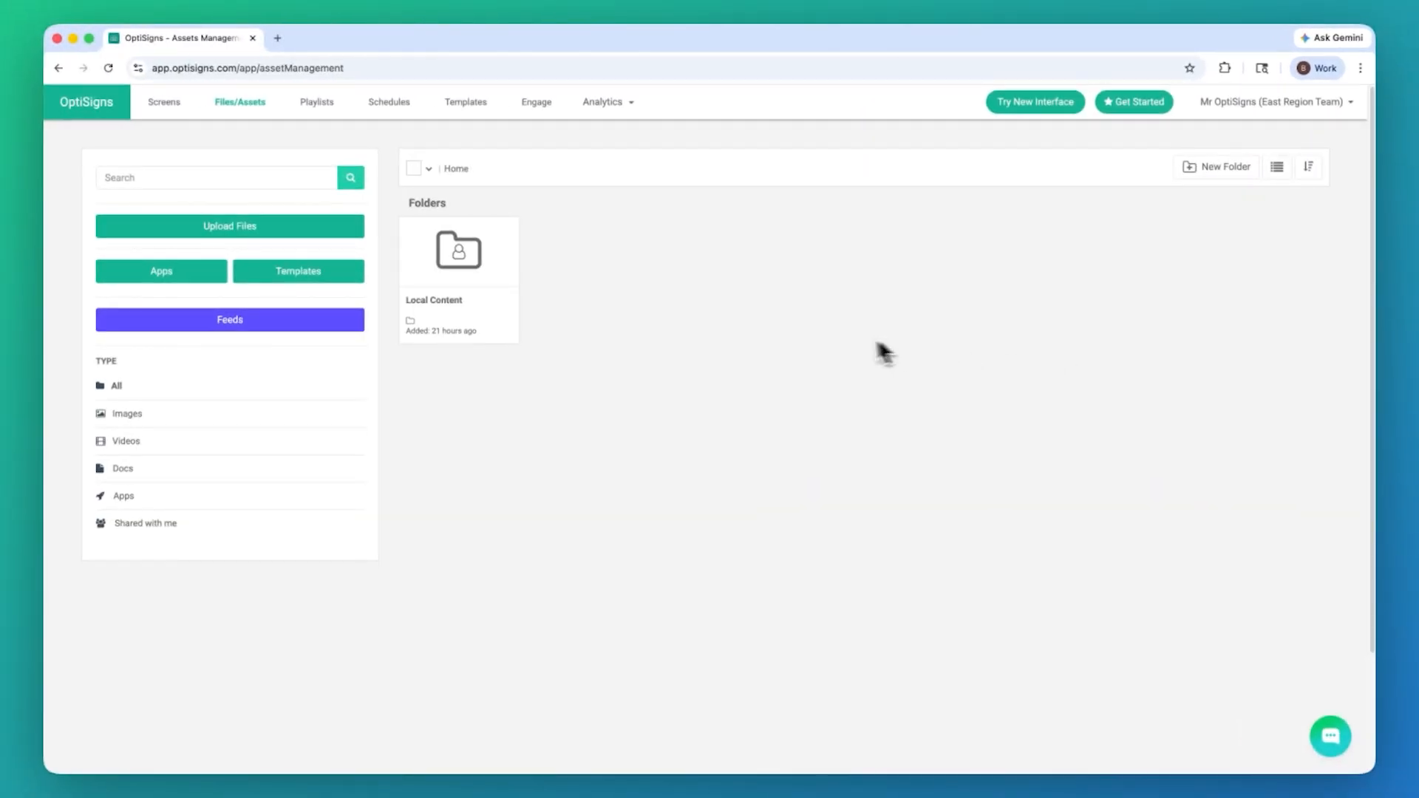
{"action": "left_click", "coordinate": [485, 275]}
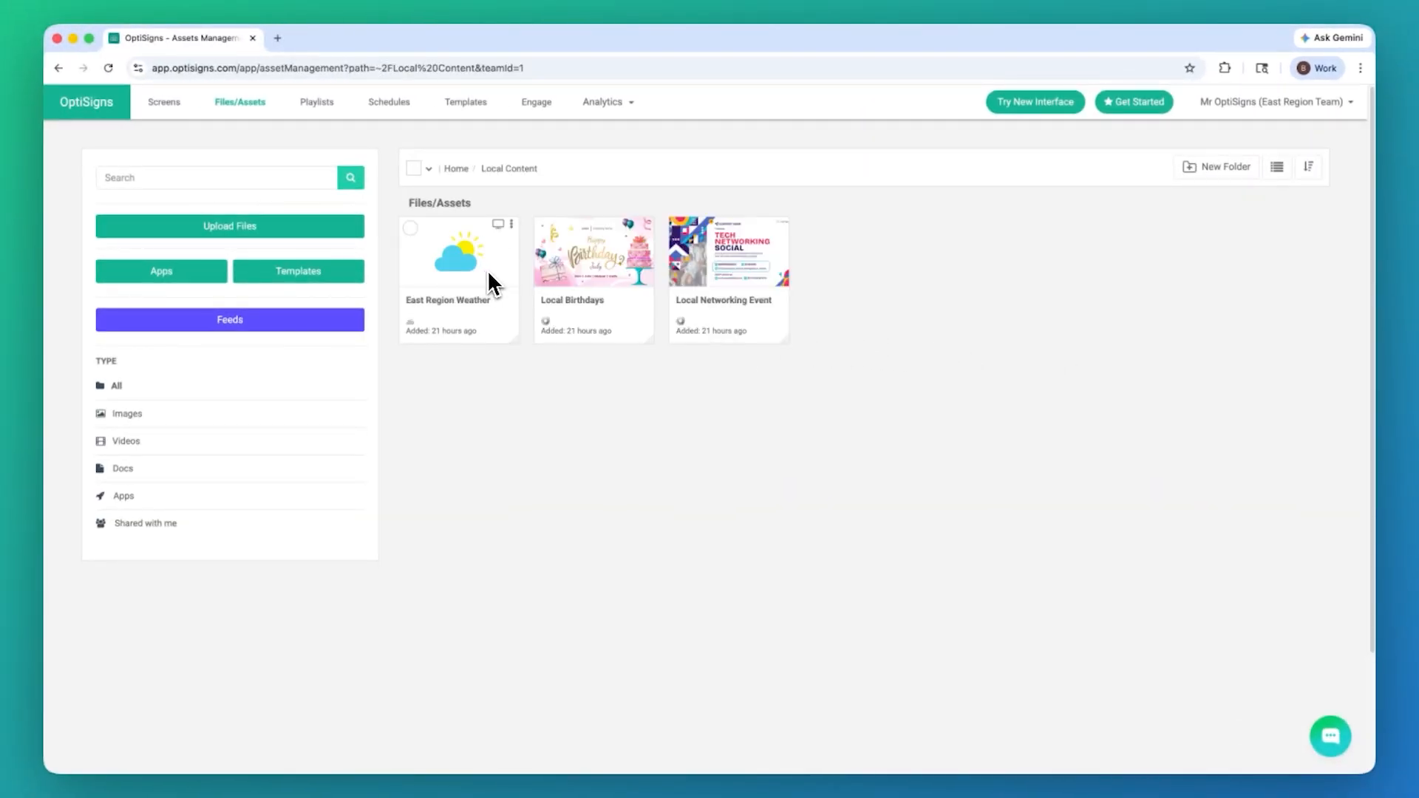
{"action": "left_click", "coordinate": [712, 279]}
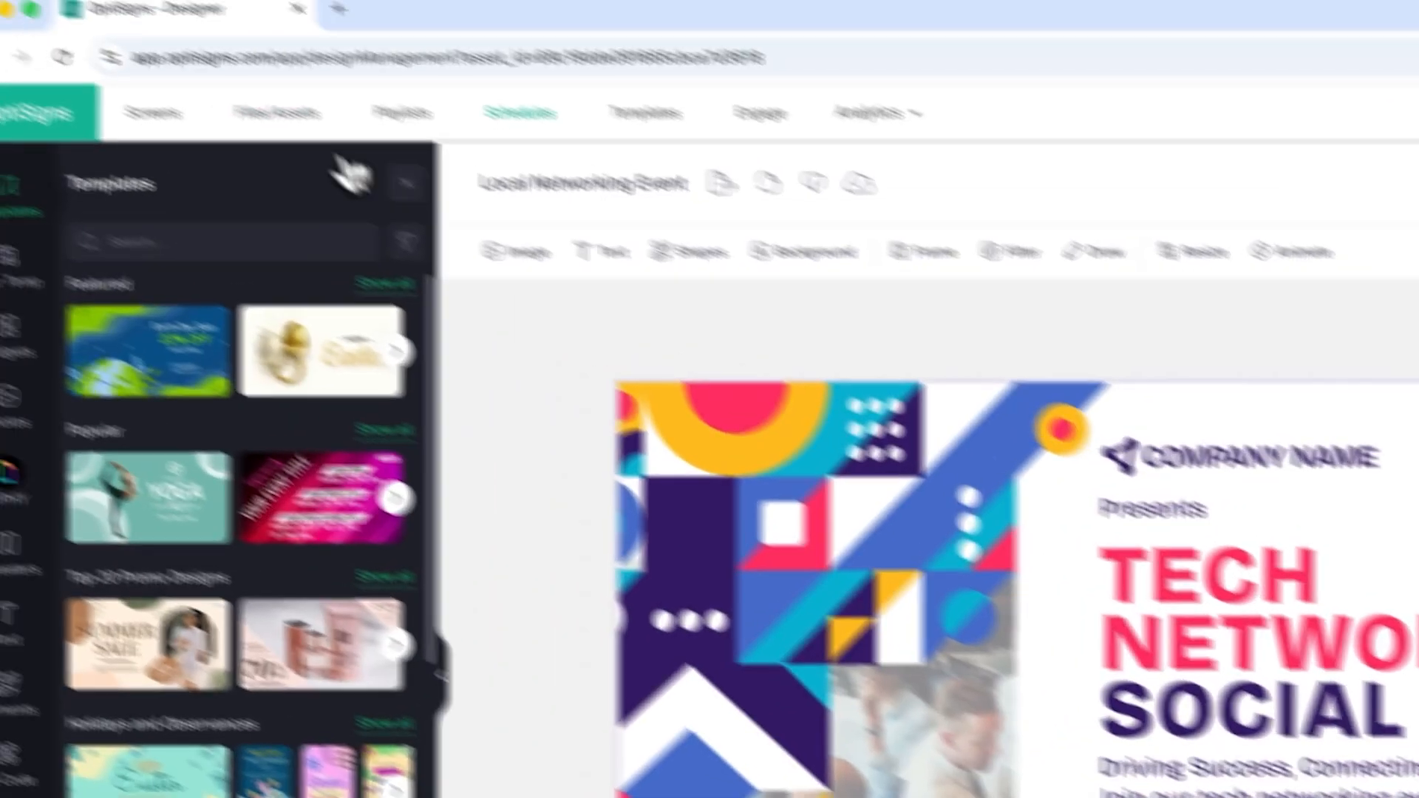
{"action": "left_click", "coordinate": [281, 74]}
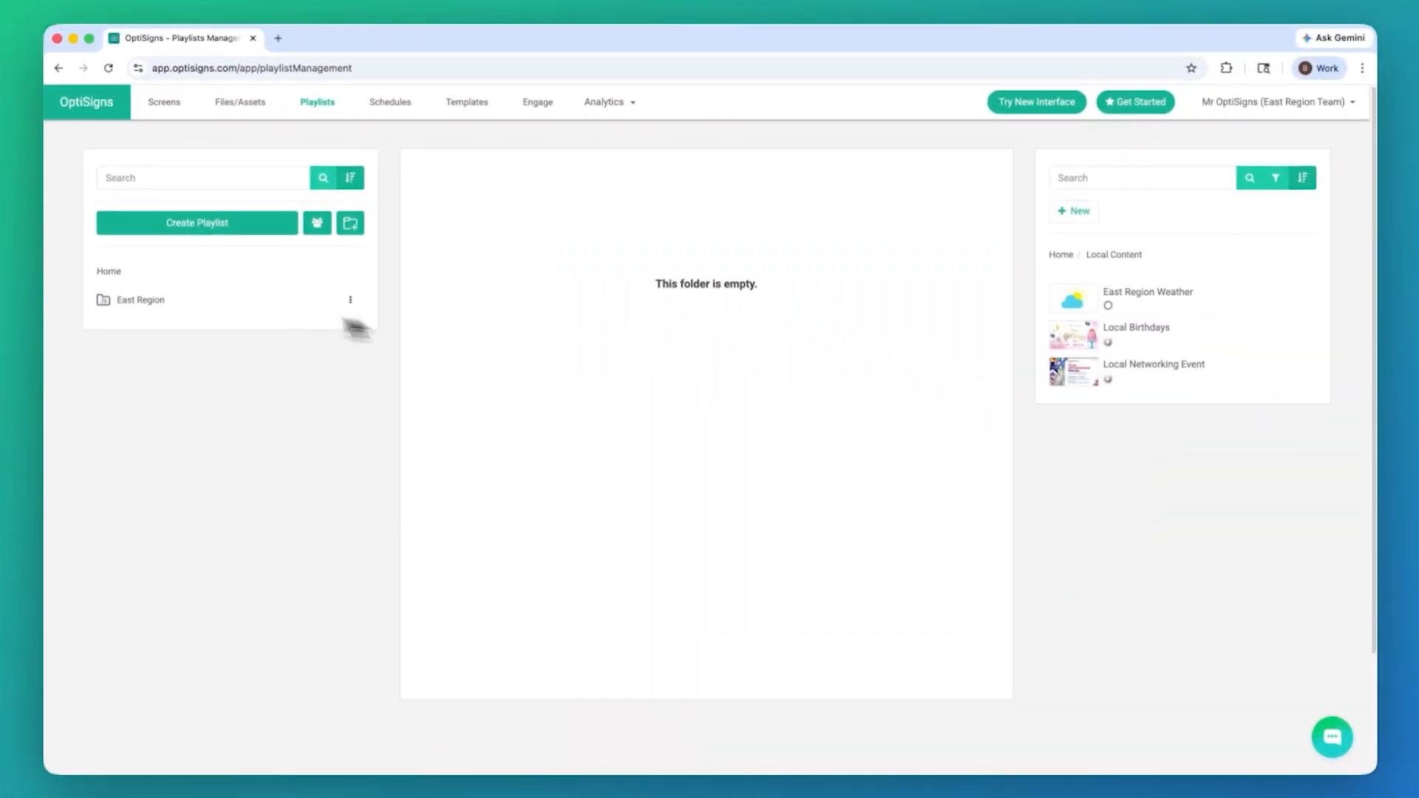
{"action": "left_click", "coordinate": [259, 303]}
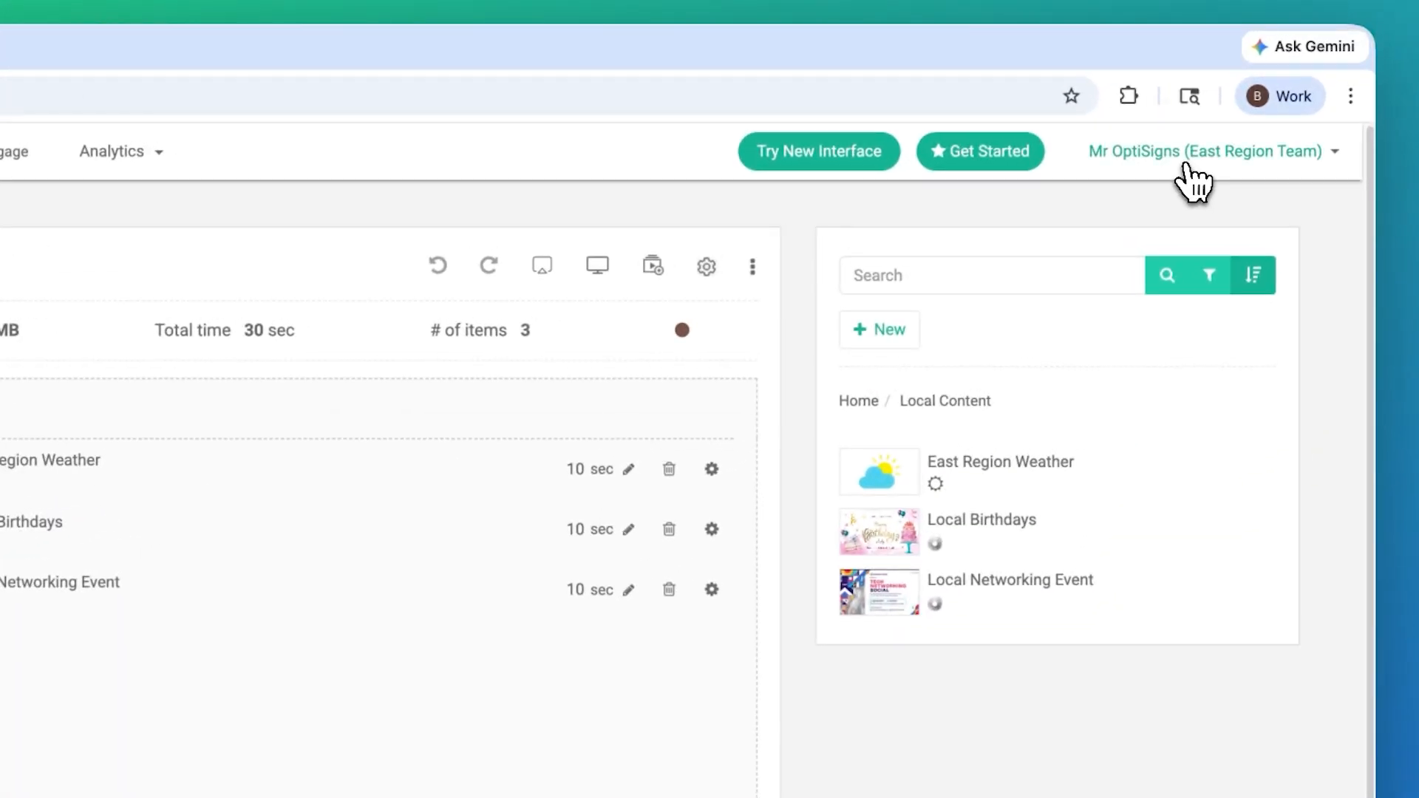
- Return to the Default team, create a shared playlist inside the Corporate folder and name it East Region Display
{"action": "left_click", "coordinate": [1256, 104]}
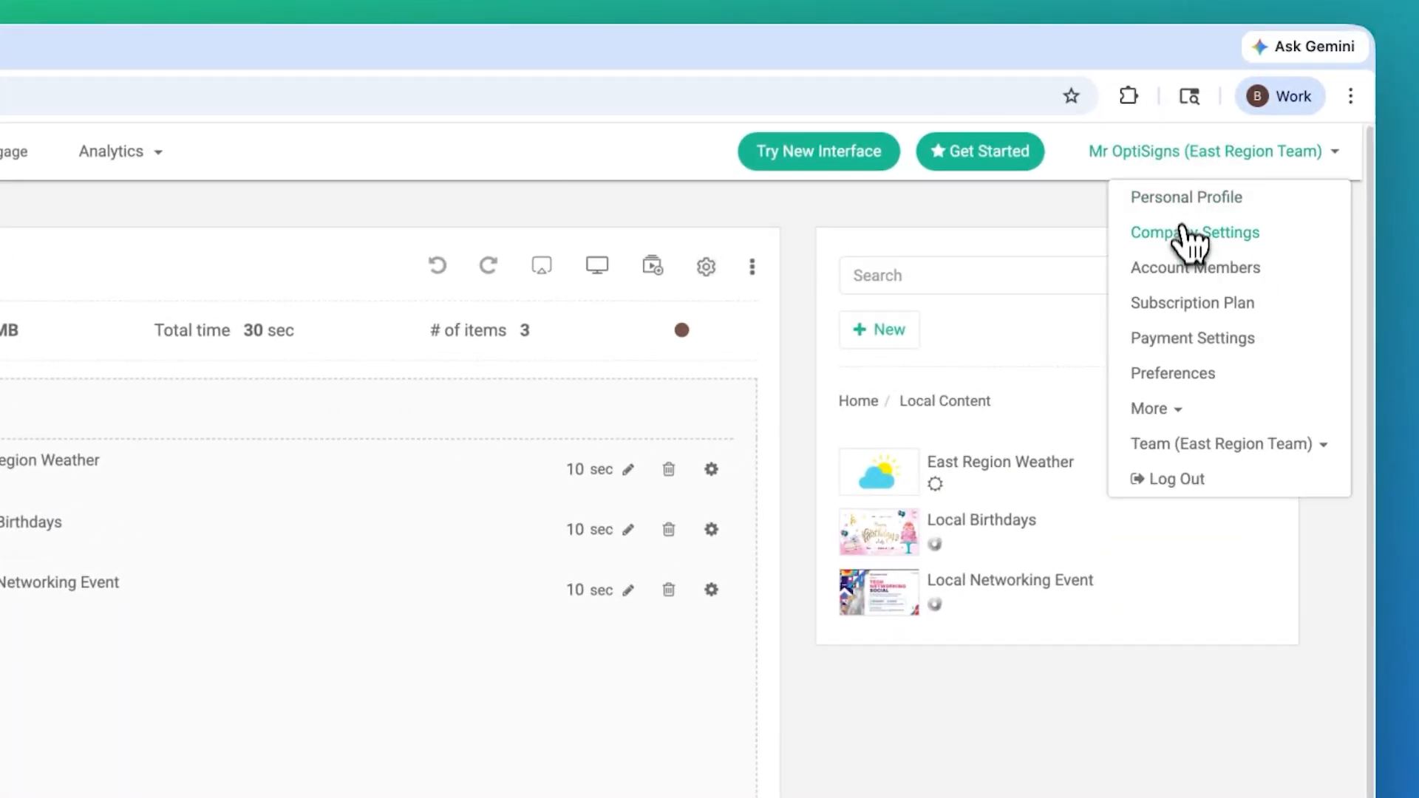
{"action": "mouse_move", "coordinate": [1176, 432]}
{"action": "left_click", "coordinate": [1045, 449]}
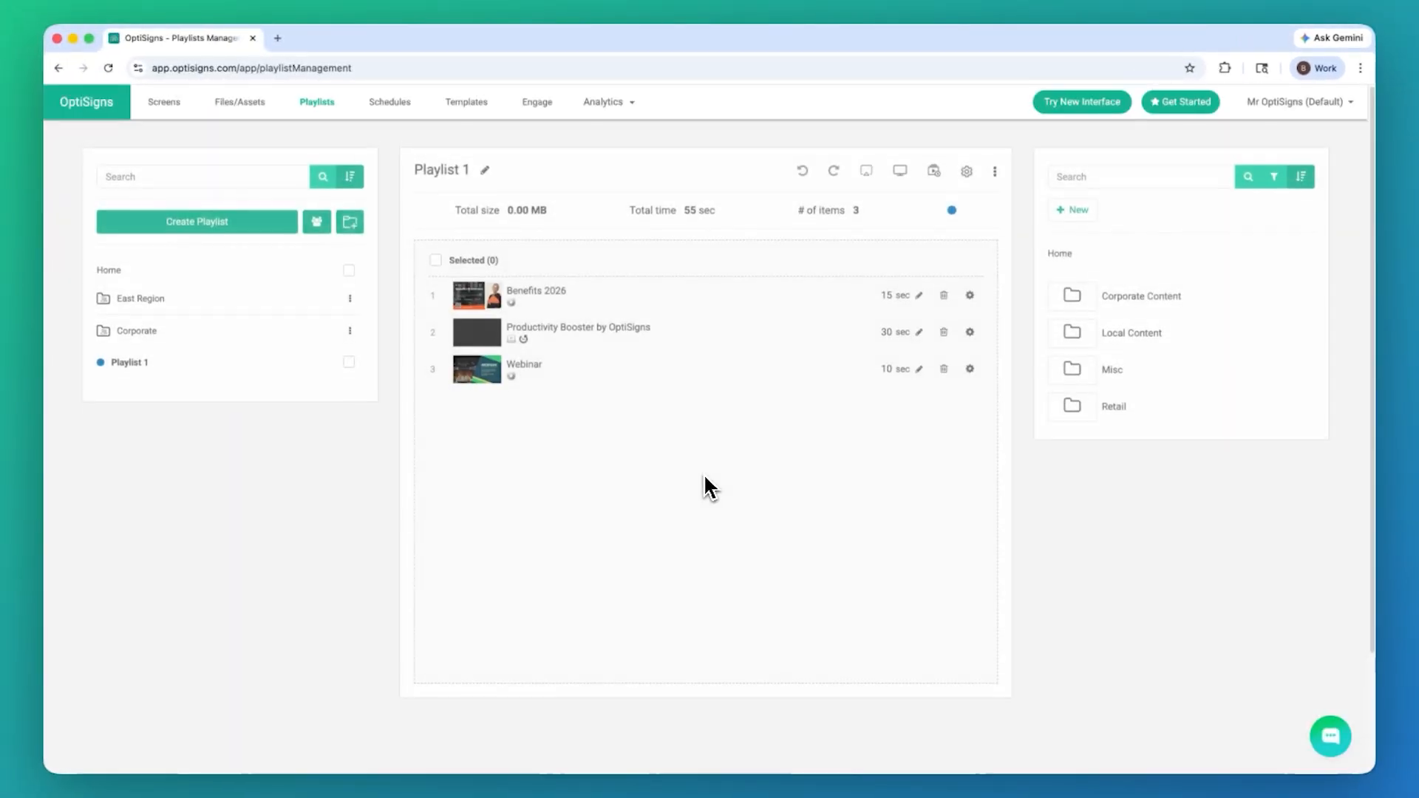
{"action": "left_click", "coordinate": [215, 331]}
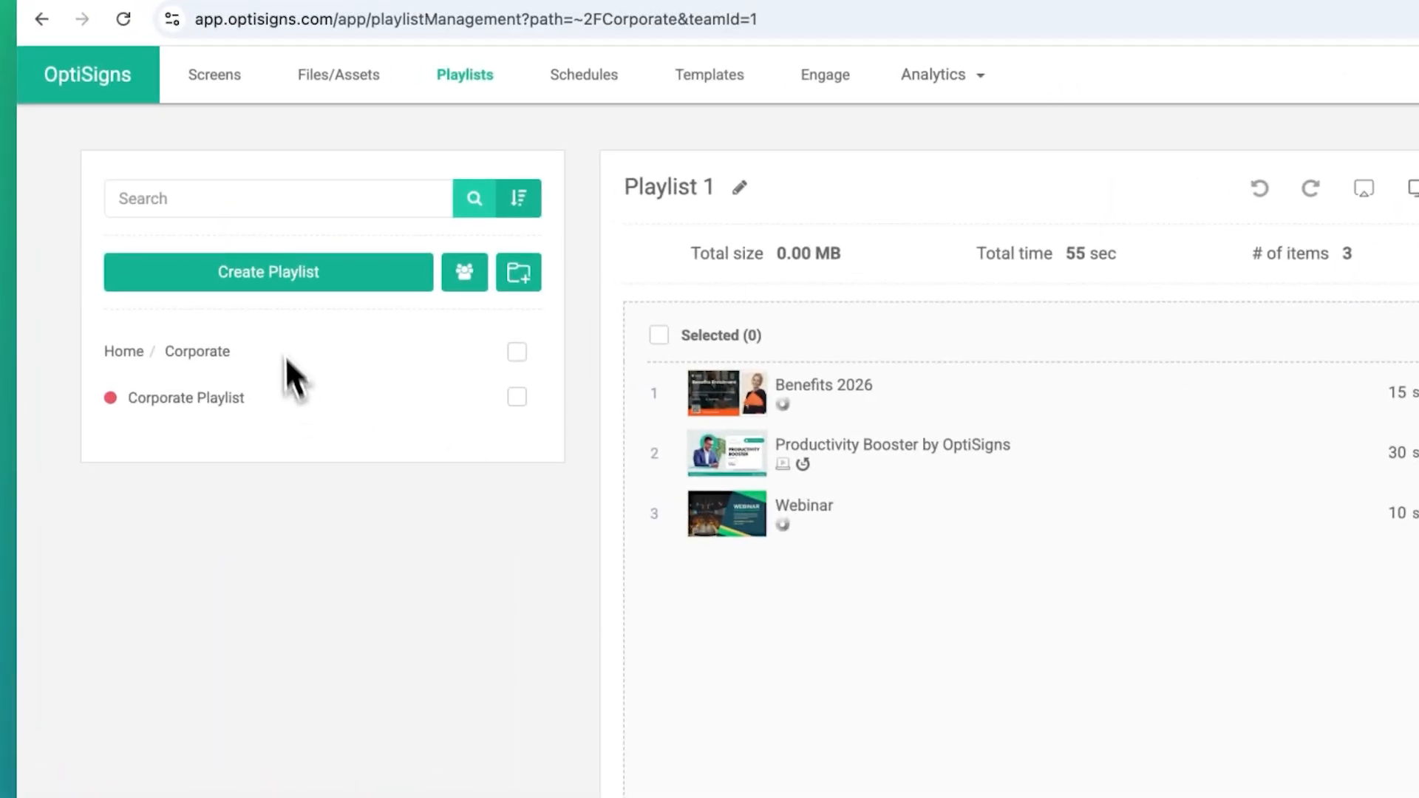
{"action": "left_click", "coordinate": [309, 282]}
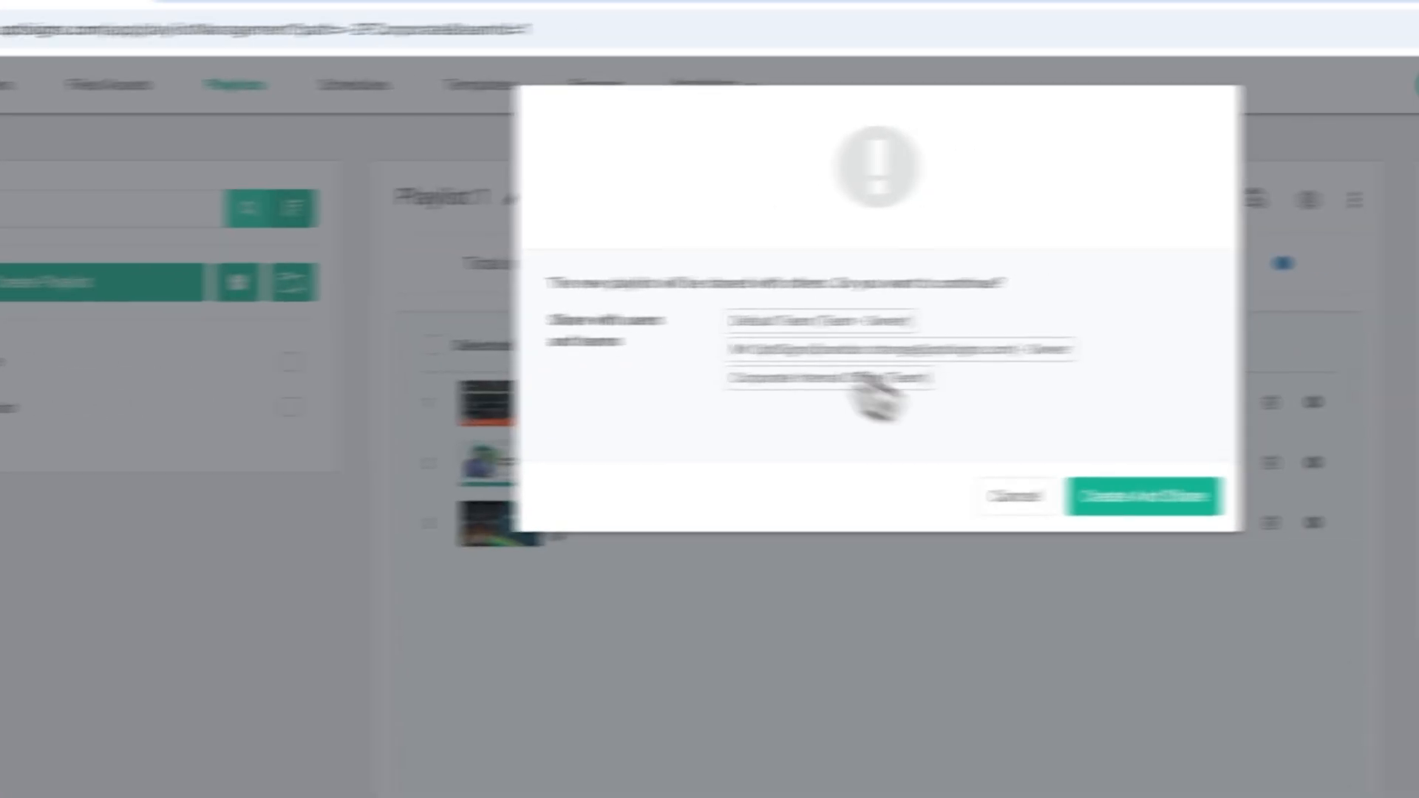
{"action": "left_click", "coordinate": [1336, 490]}
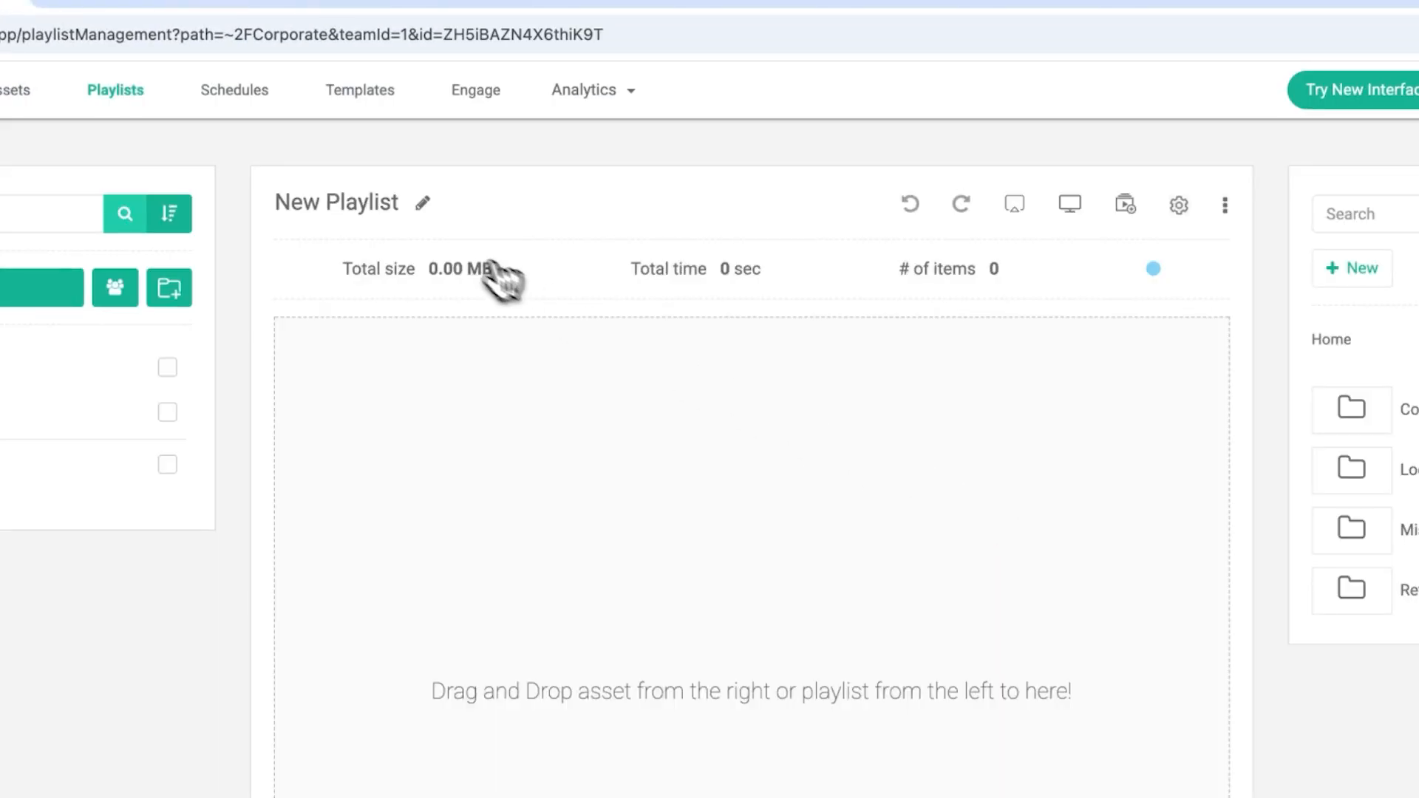
{"action": "left_click", "coordinate": [423, 206]}
{"action": "type", "text": "East Region Display"}
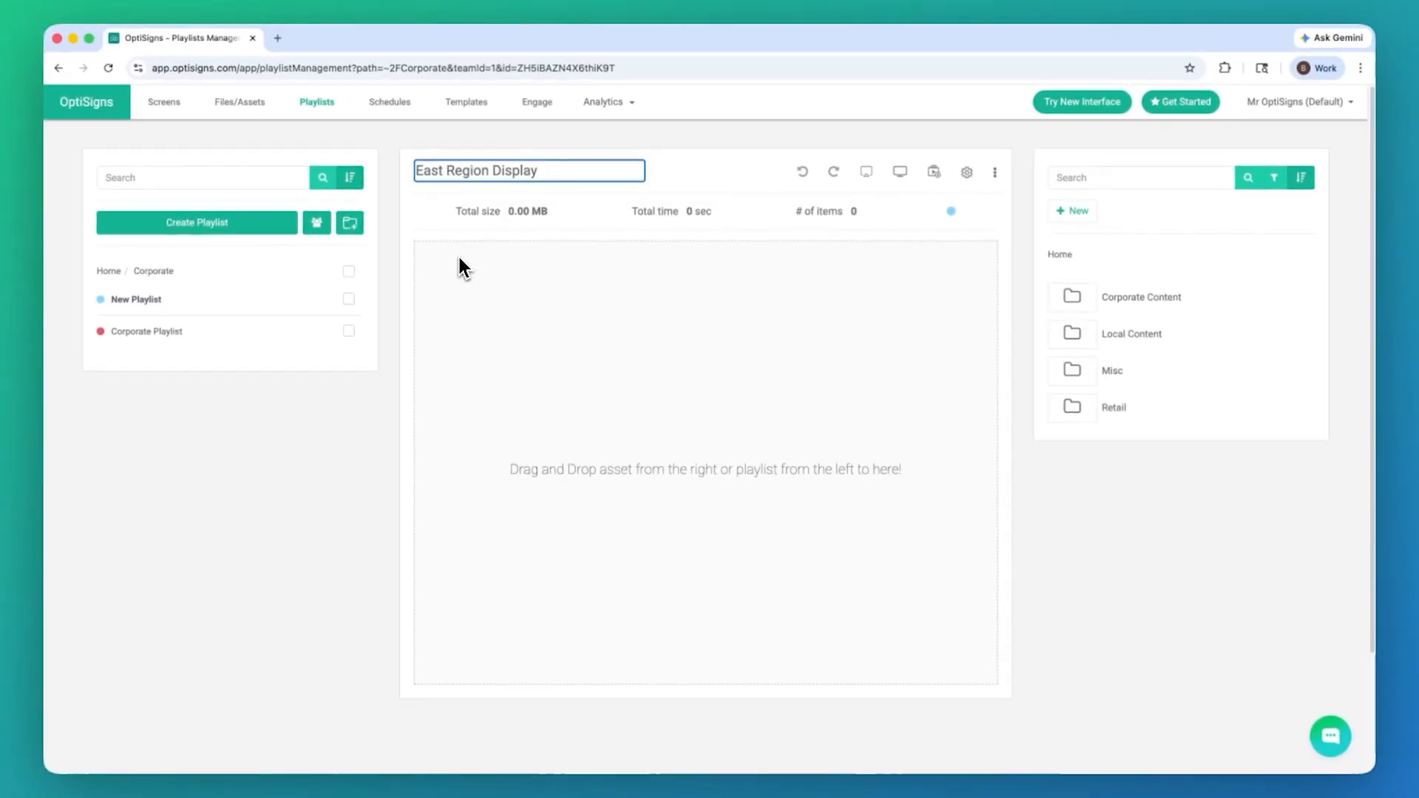
{"action": "key", "text": "Return"}
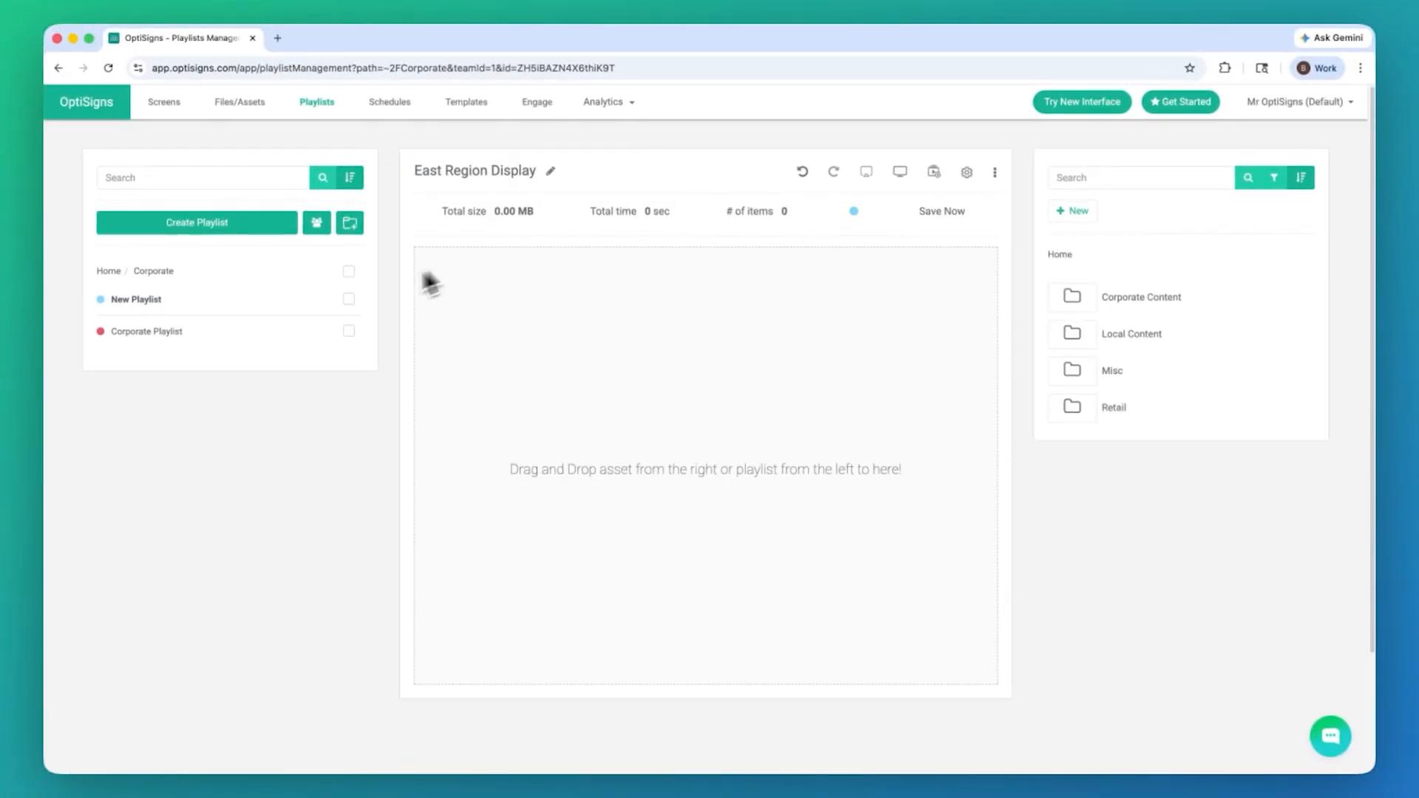
- Add Corporate Playlist and the East Region folder's Local Playlist to East Region Display as sub-playlists
{"action": "left_click_drag", "start_coordinate": [207, 334], "coordinate": [520, 302]}
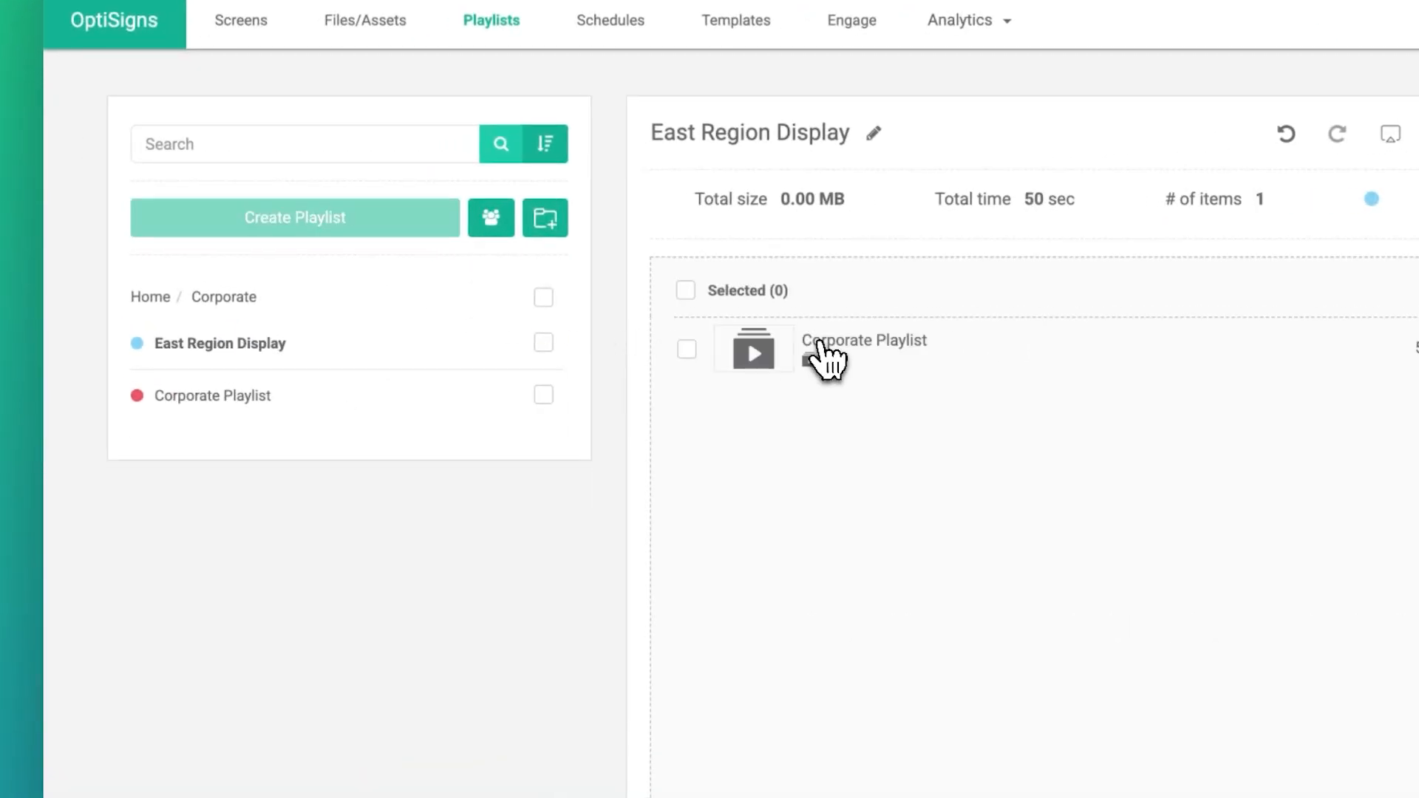
{"action": "left_click", "coordinate": [152, 296]}
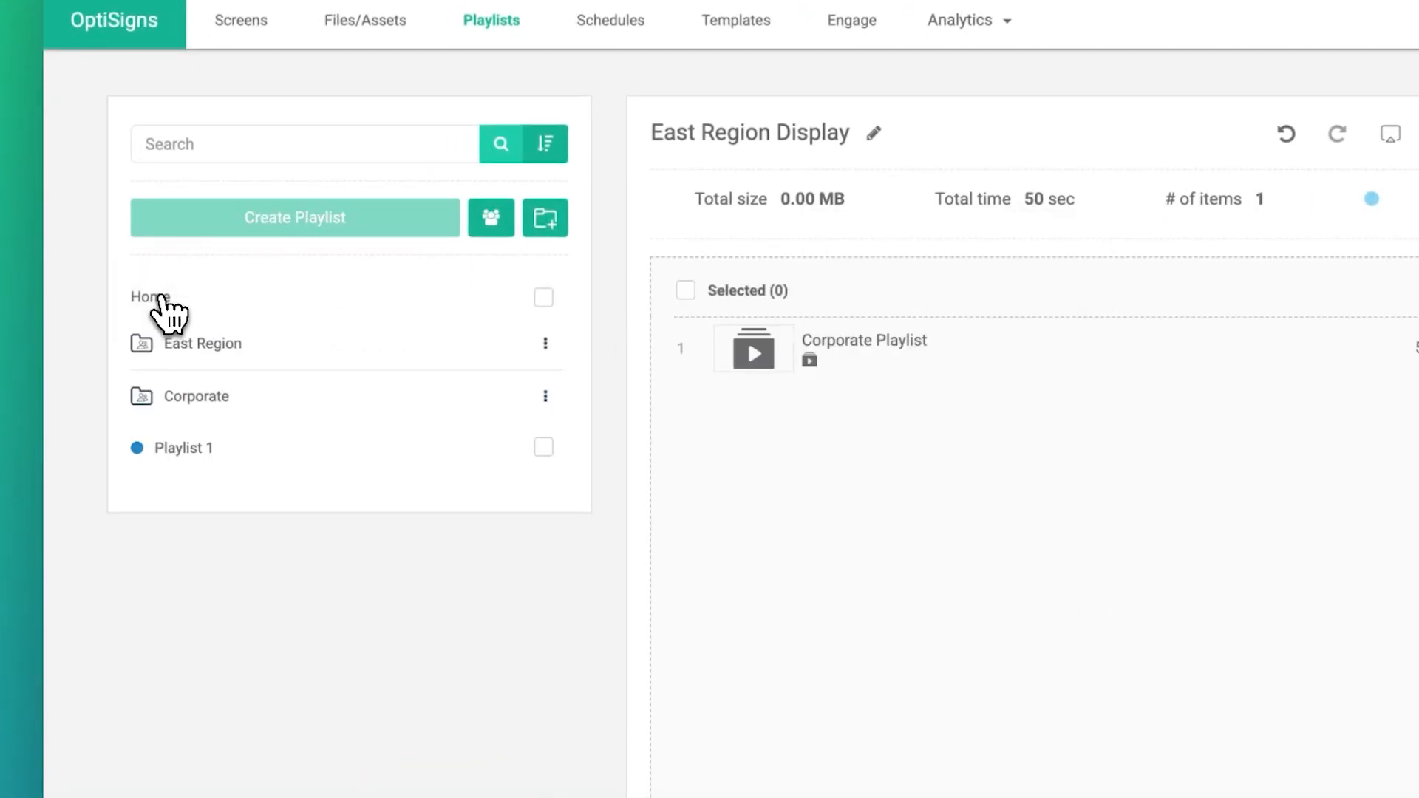
{"action": "left_click", "coordinate": [208, 346]}
{"action": "left_click_drag", "start_coordinate": [212, 353], "coordinate": [736, 451]}
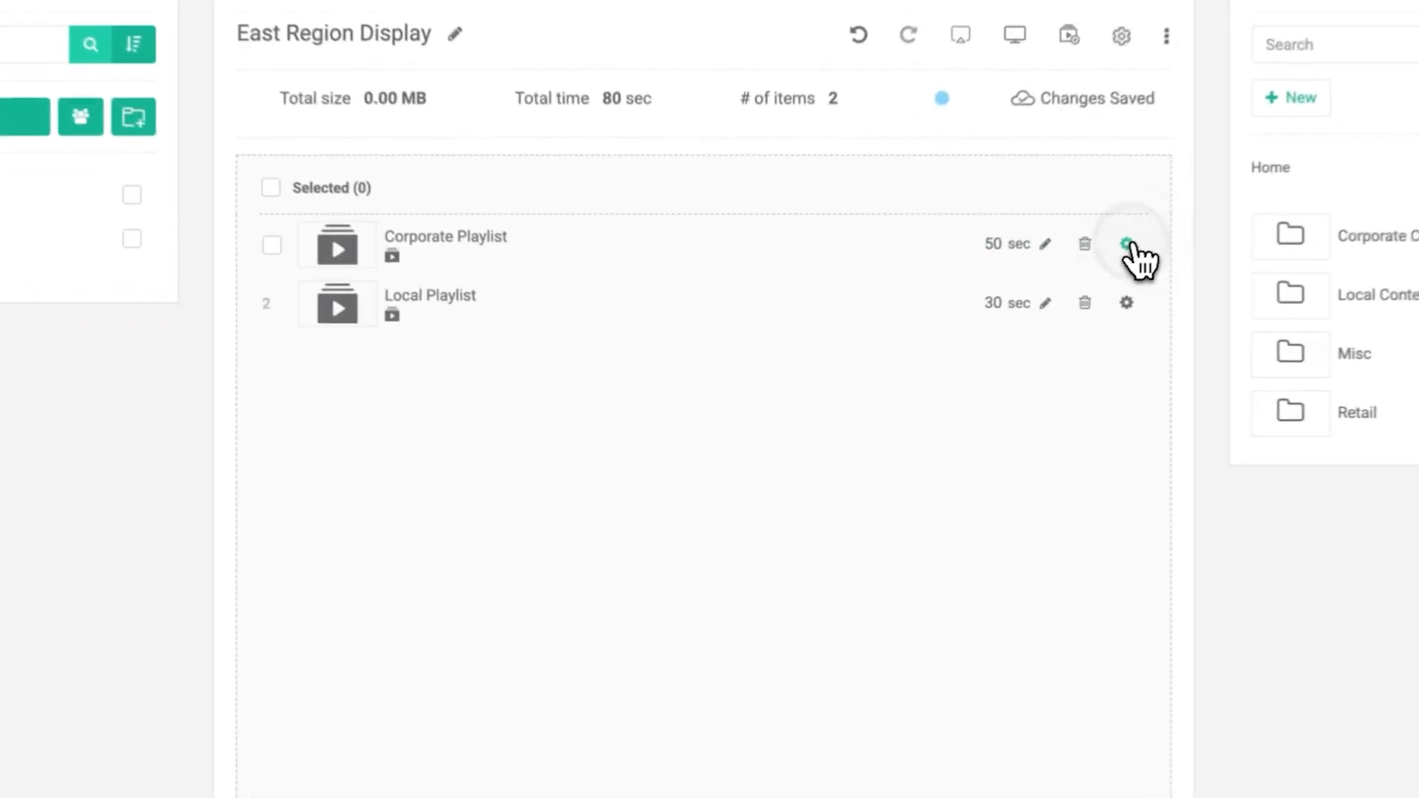
- Enable sub-playlist control for Corporate Playlist, rotating 1 item with a 30-second maximum duration and resume on next play ON, and save
{"action": "left_click", "coordinate": [970, 302]}
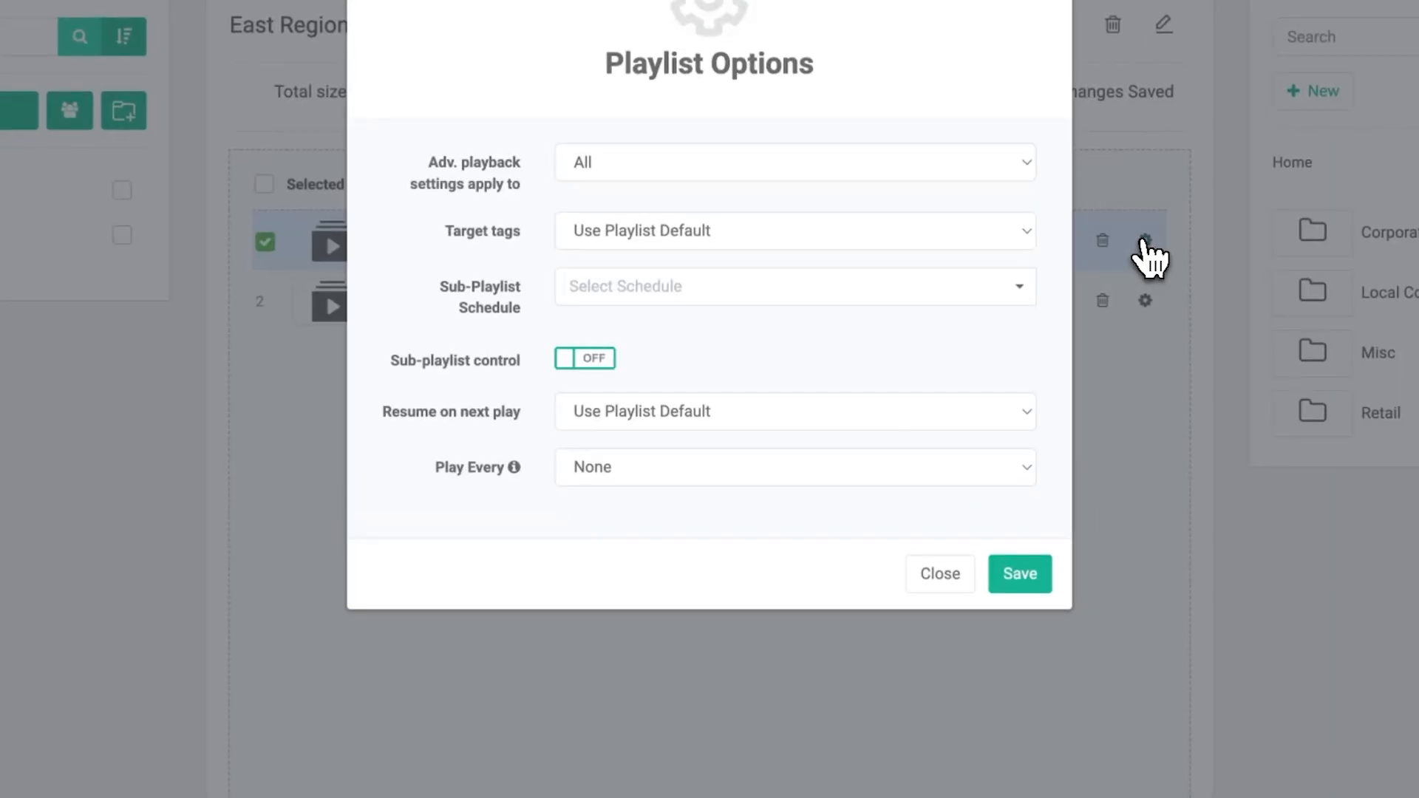
{"action": "left_click", "coordinate": [599, 358]}
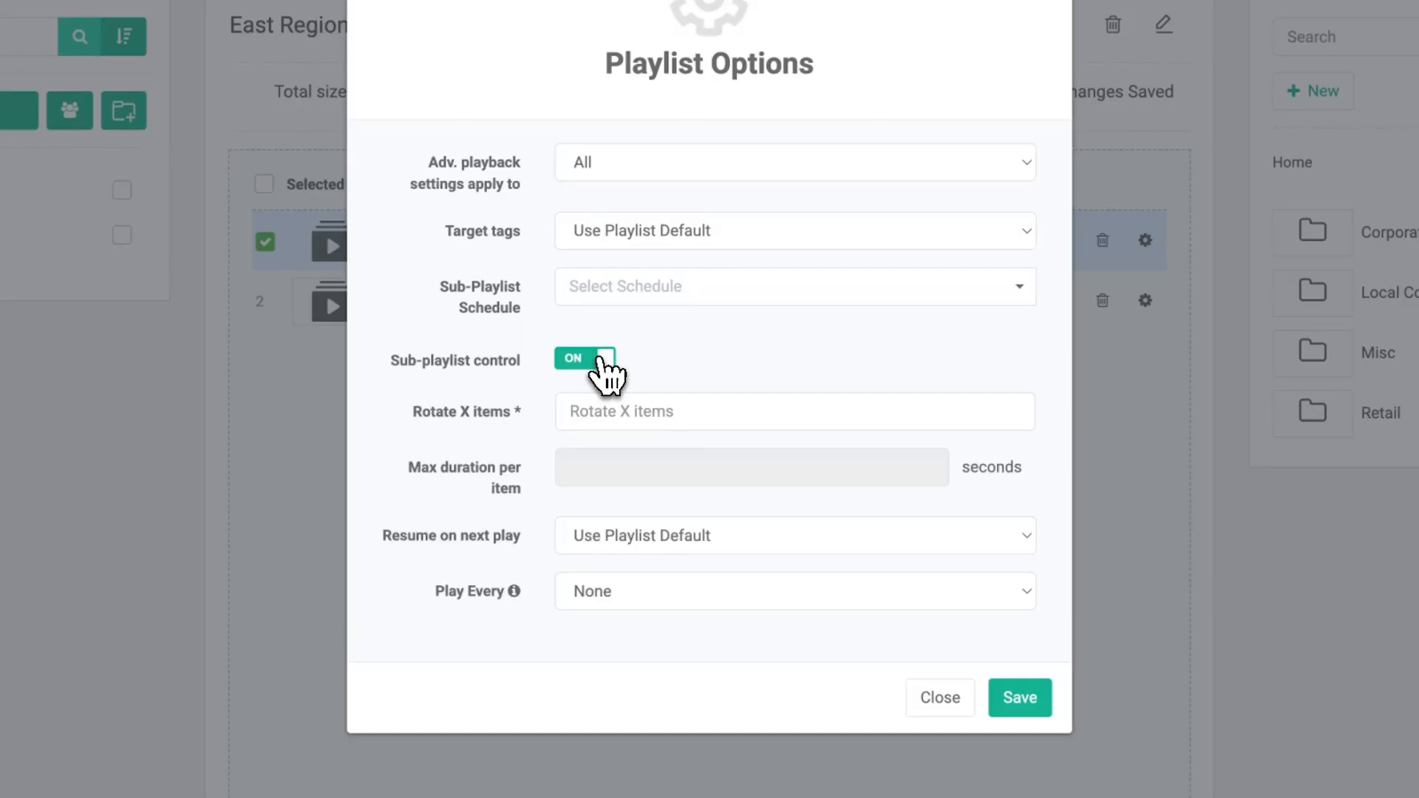
{"action": "left_click", "coordinate": [601, 412]}
{"action": "type", "text": "1"}
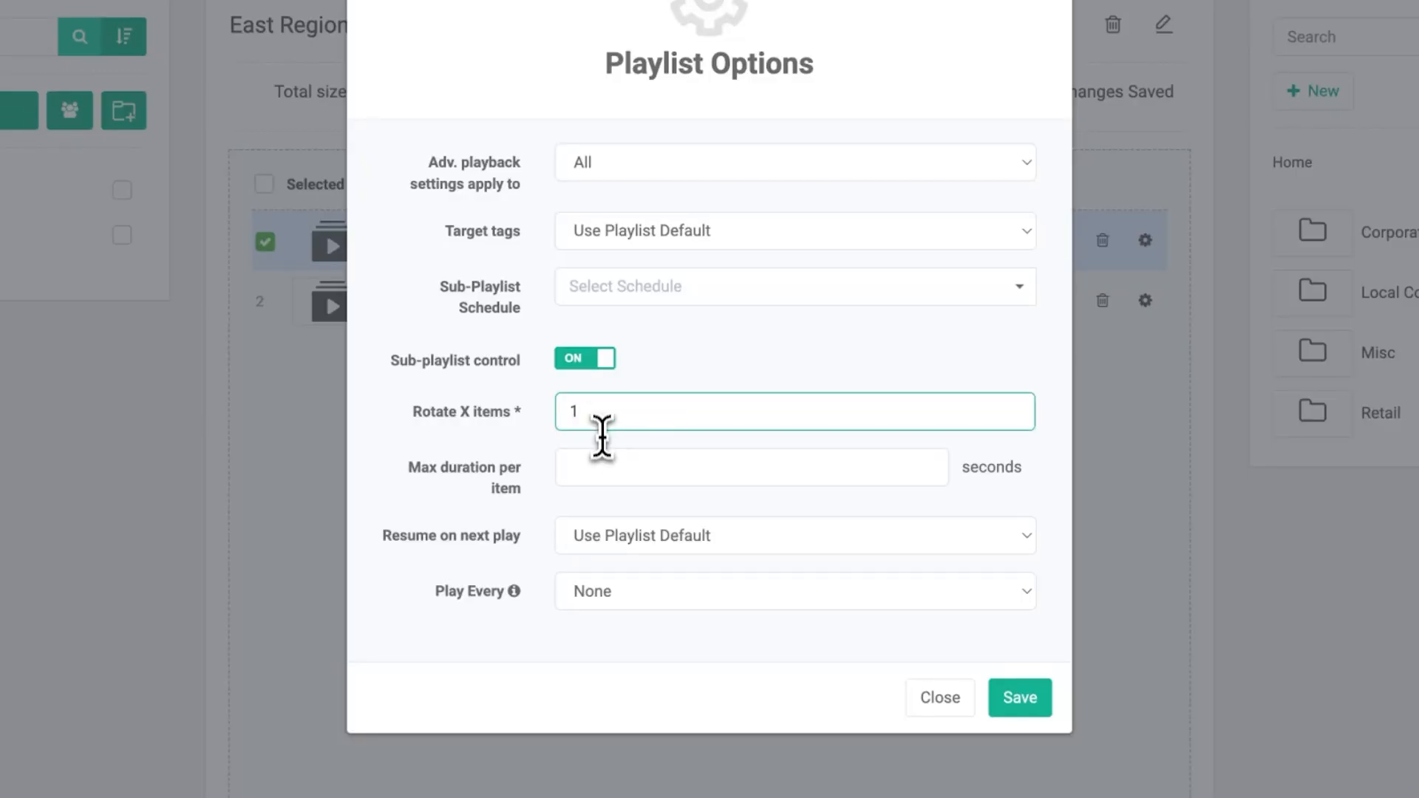
{"action": "left_click", "coordinate": [597, 467]}
{"action": "type", "text": "30"}
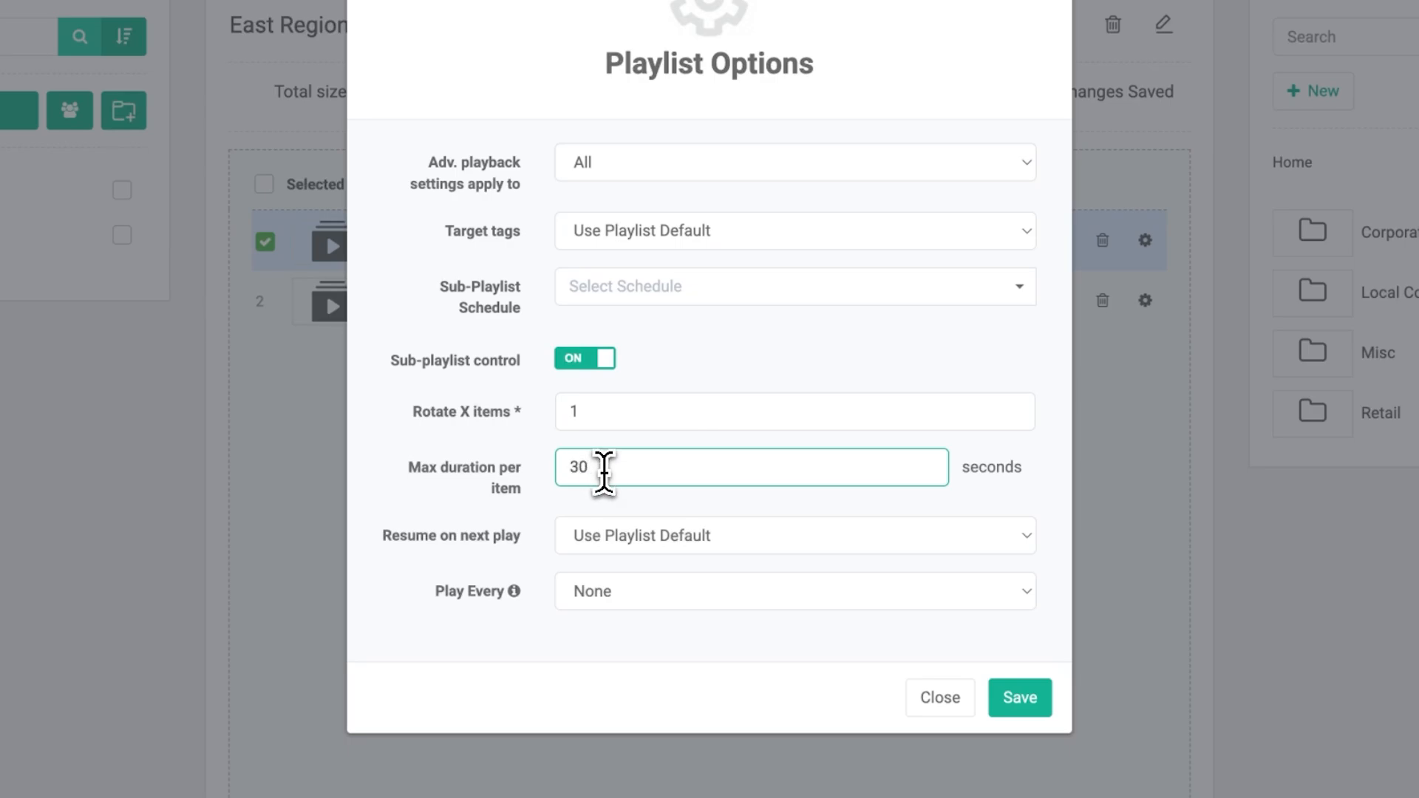
{"action": "left_click", "coordinate": [624, 531]}
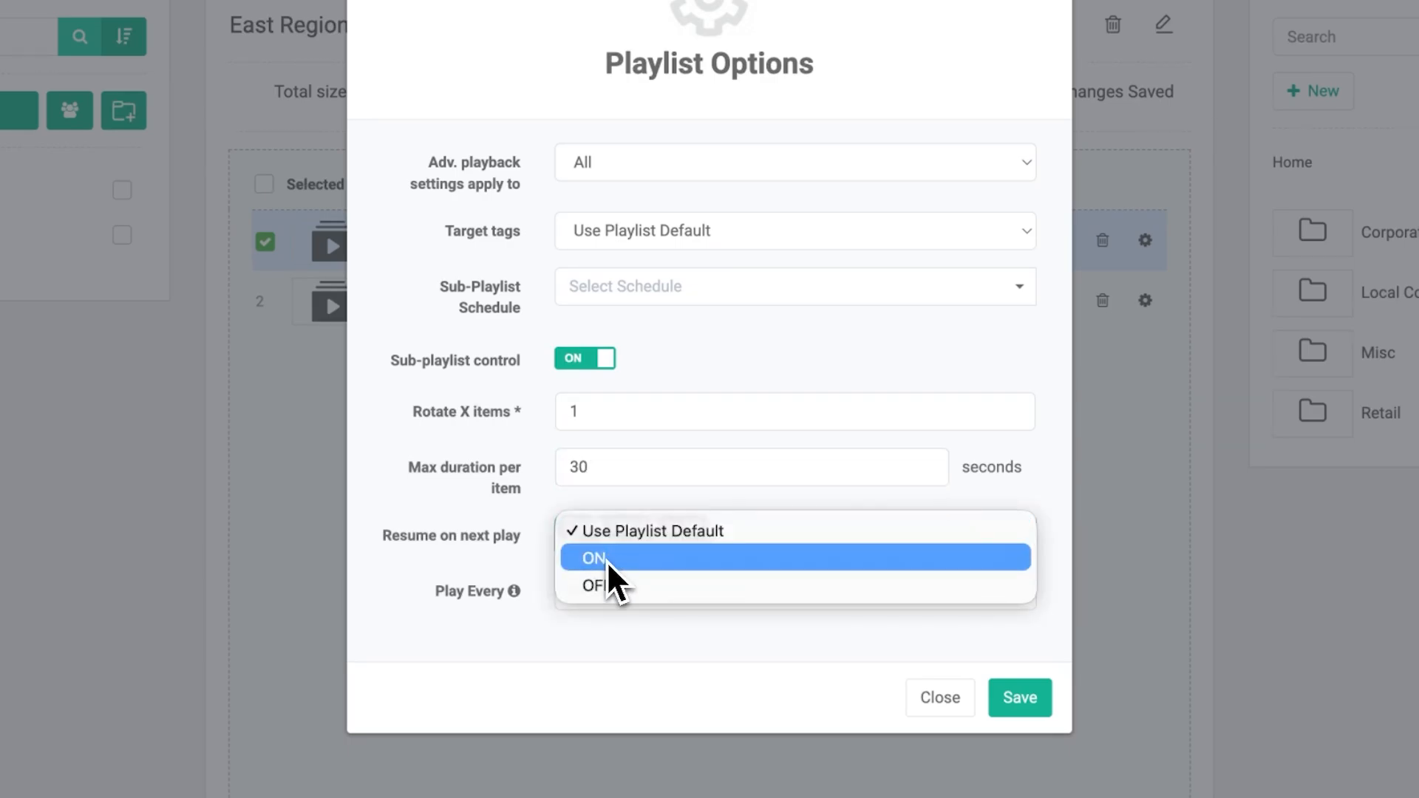
{"action": "left_click", "coordinate": [606, 561]}
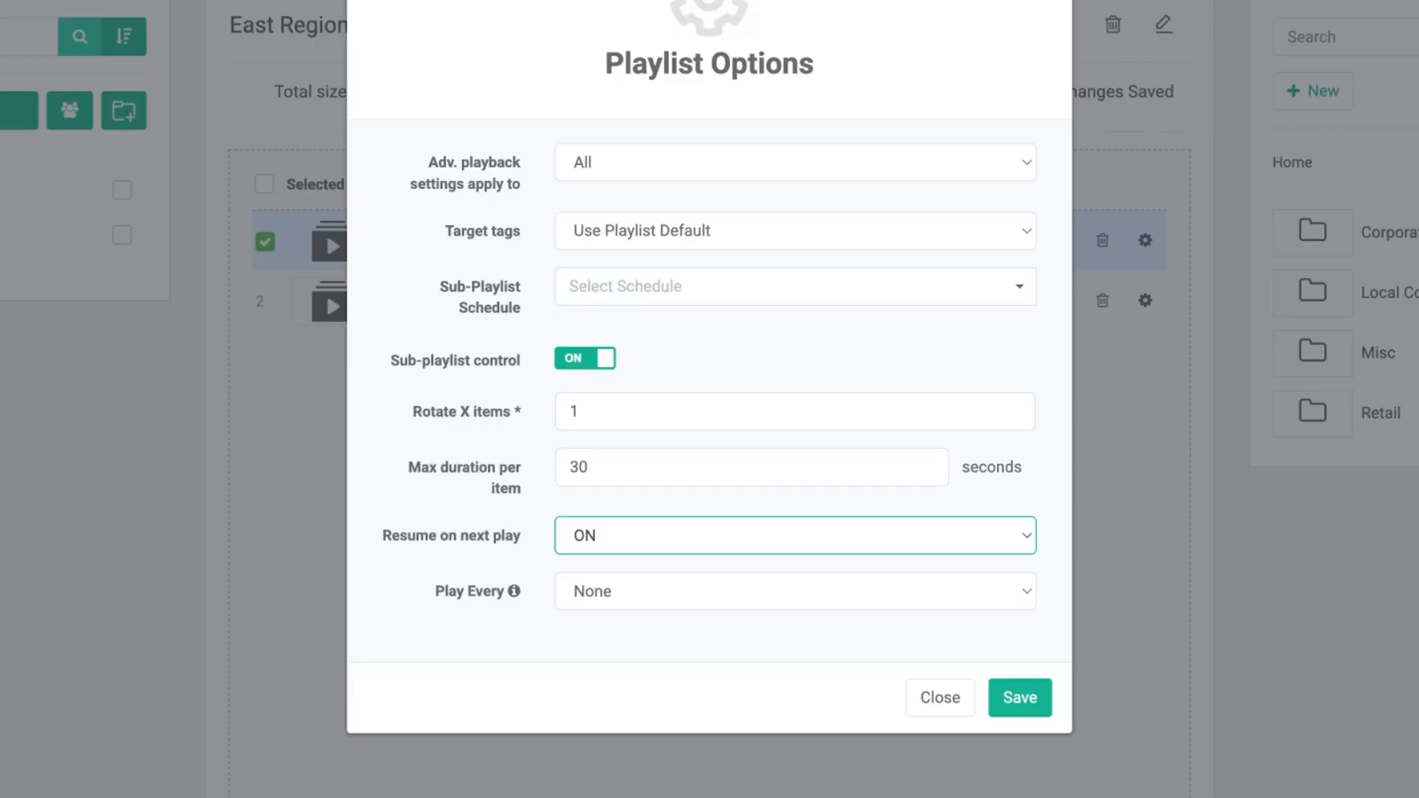
{"action": "left_click", "coordinate": [1006, 698]}
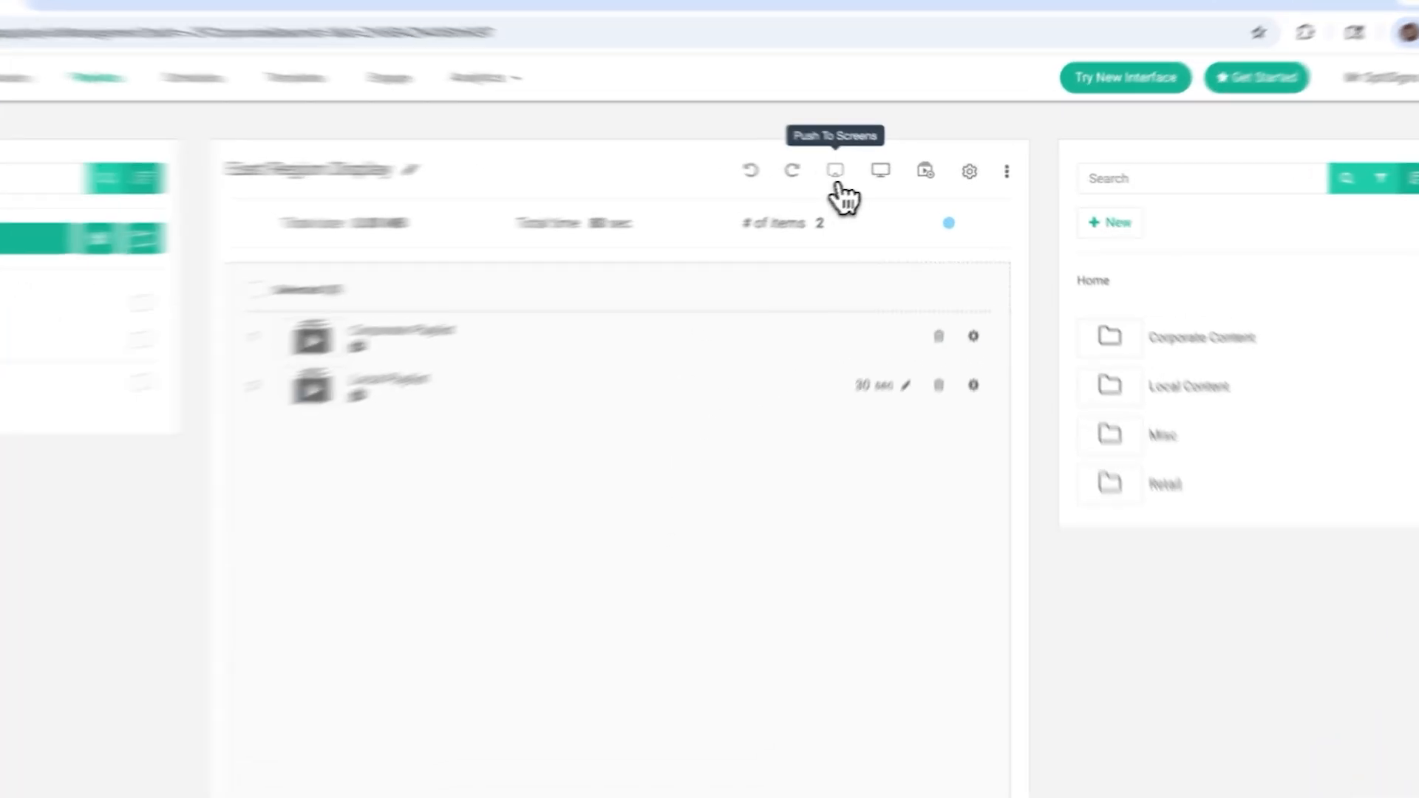
- Push the East Region Display playlist to East Region Screen
{"action": "left_click", "coordinate": [873, 172]}
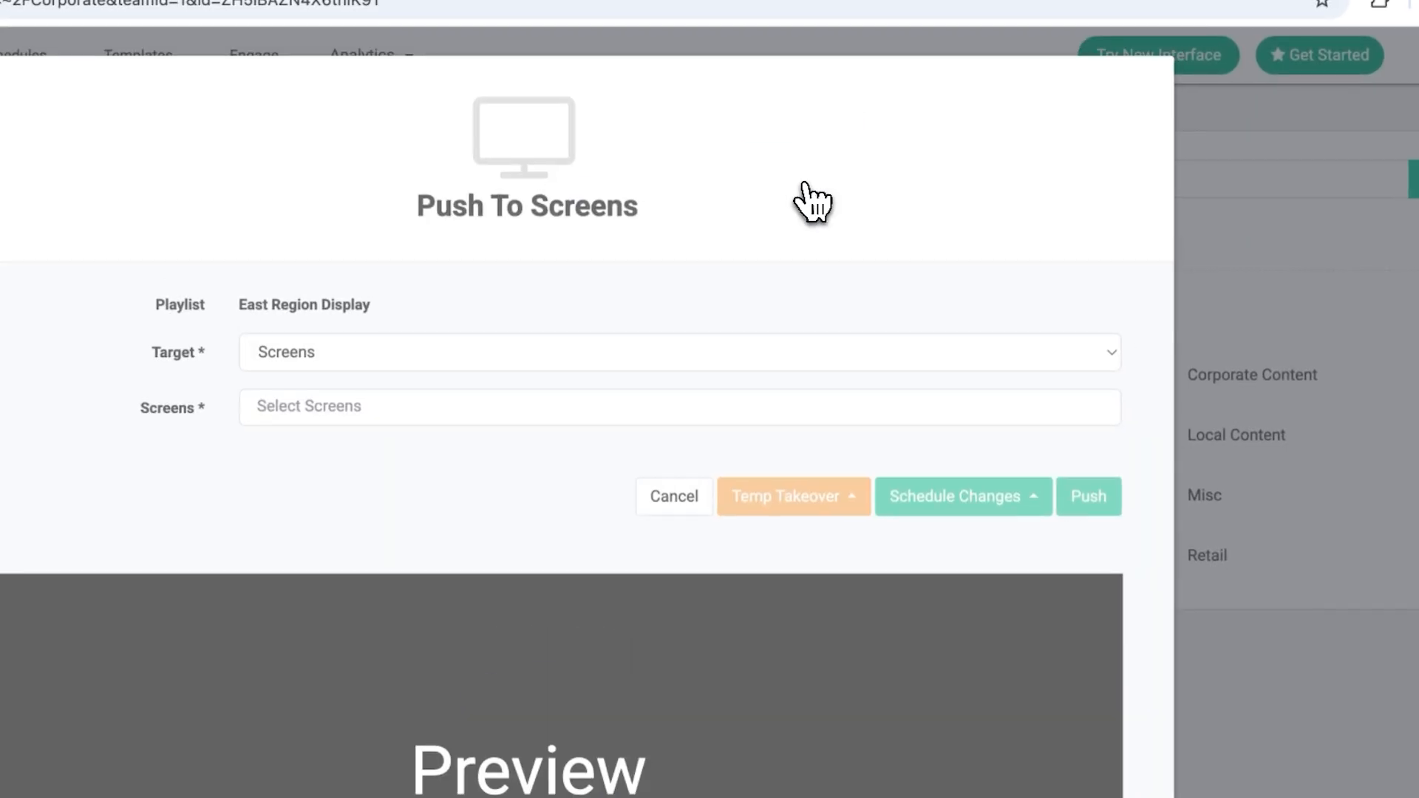
{"action": "left_click", "coordinate": [647, 406]}
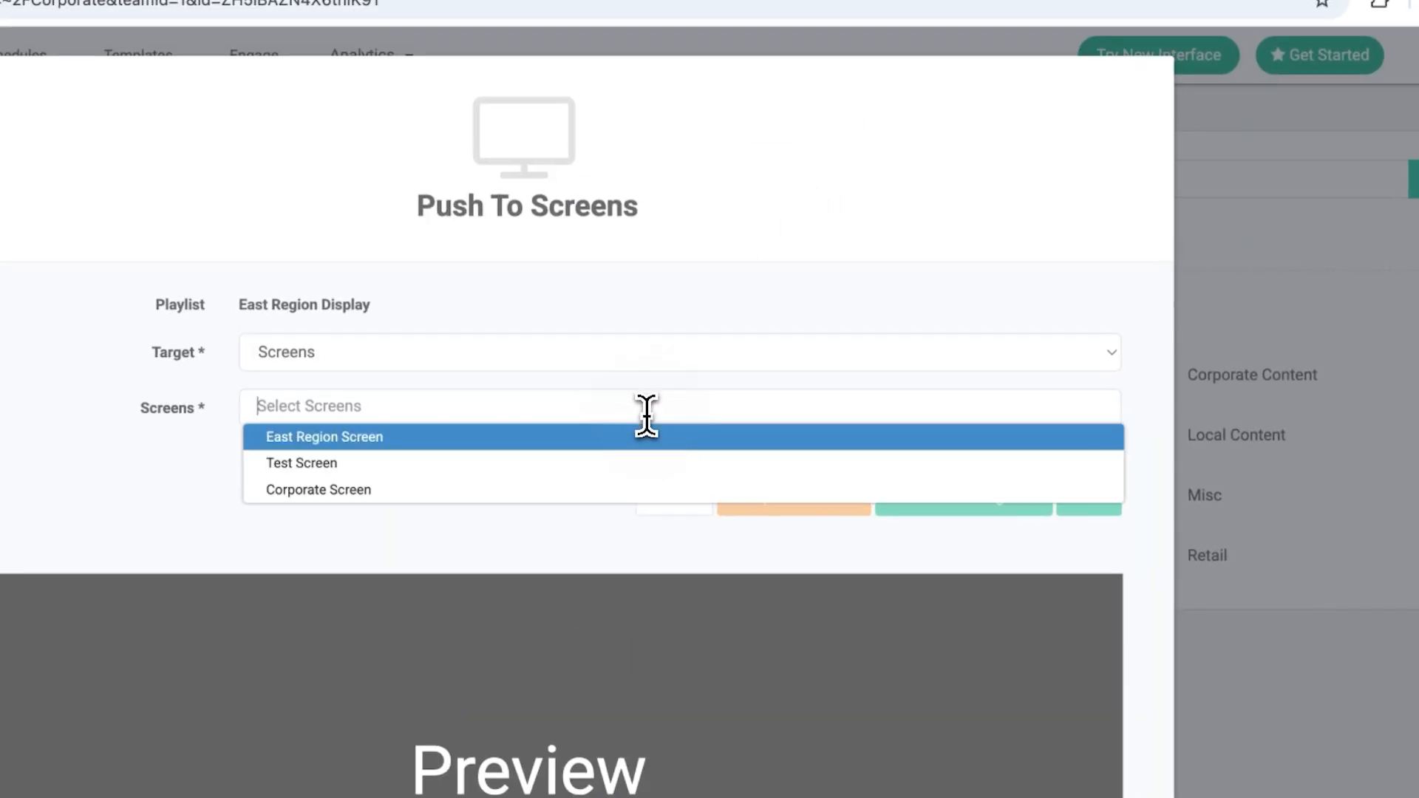
{"action": "left_click", "coordinate": [433, 440]}
{"action": "left_click", "coordinate": [1088, 526]}
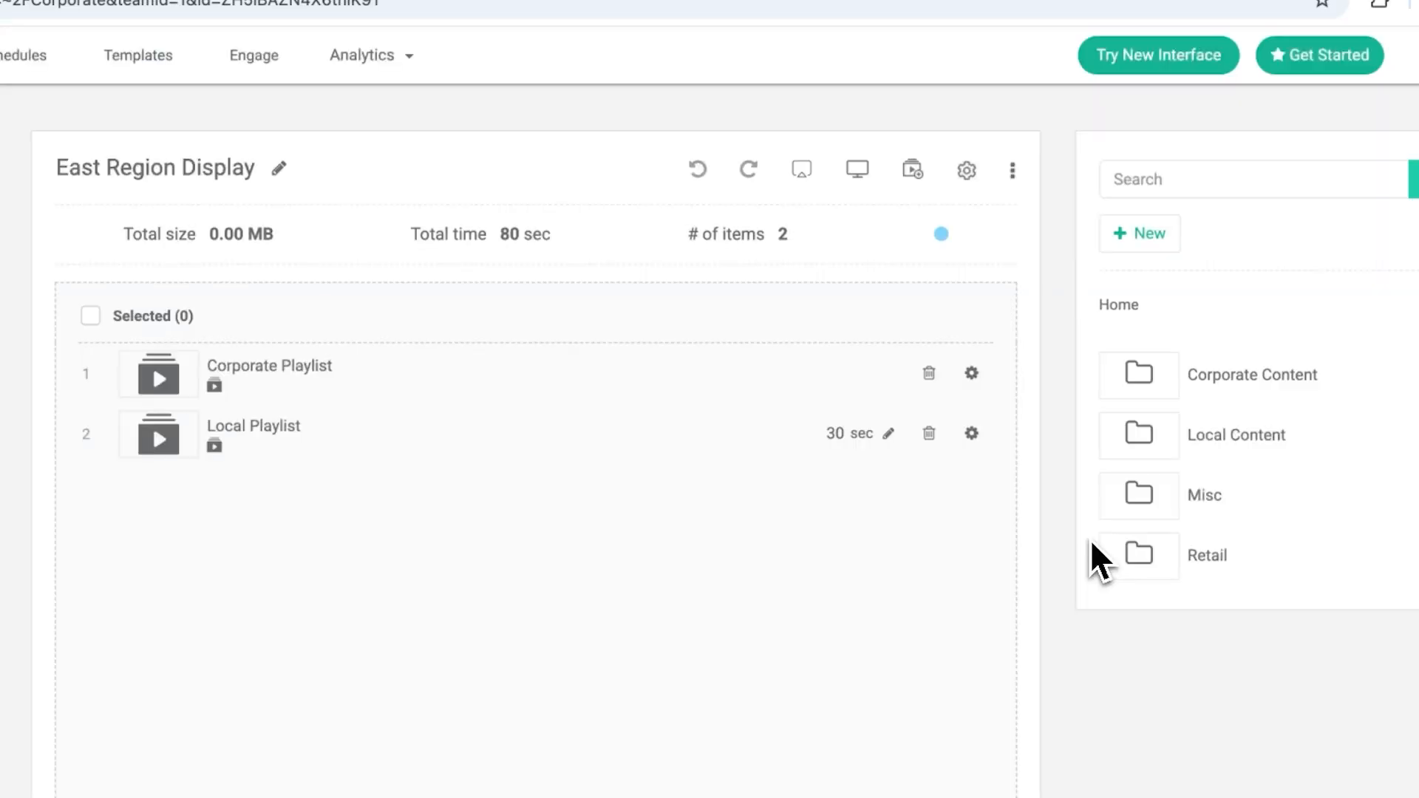